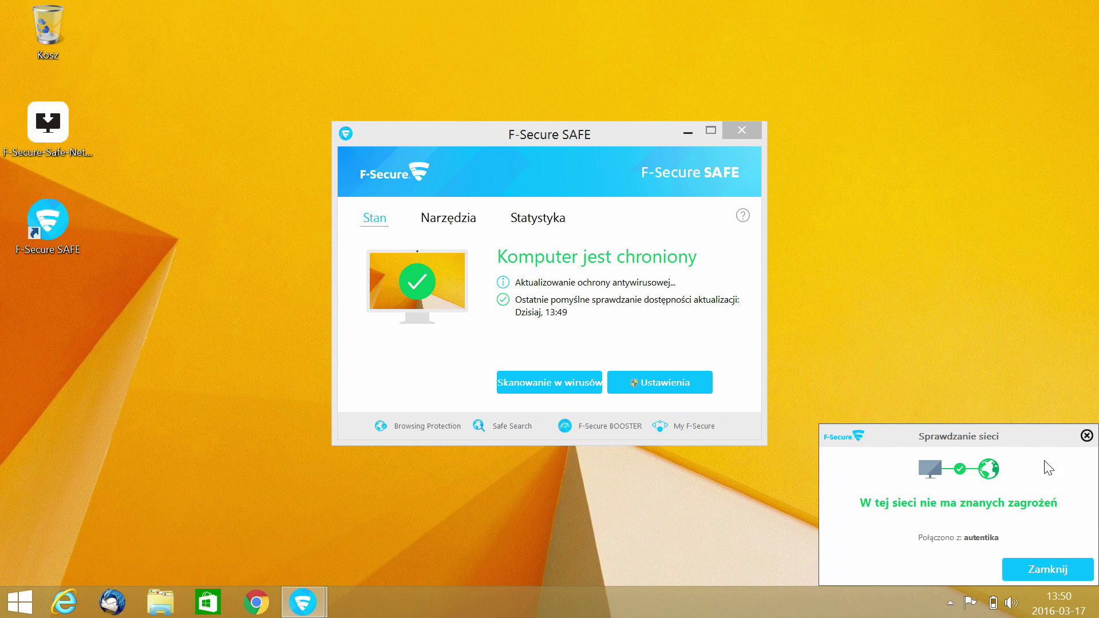
Open the Safe Search page in Chrome and enable the "Browsing Protection by F-Secure" extension, closing the browser when done.
{"action": "left_click", "coordinate": [1052, 573]}
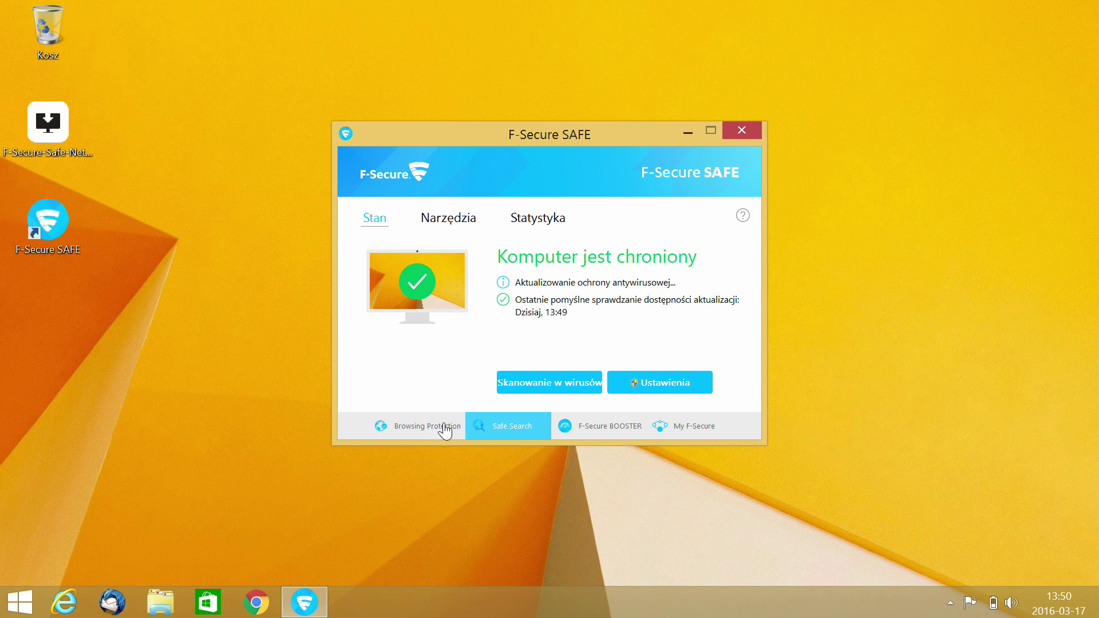
{"action": "left_click", "coordinate": [493, 435]}
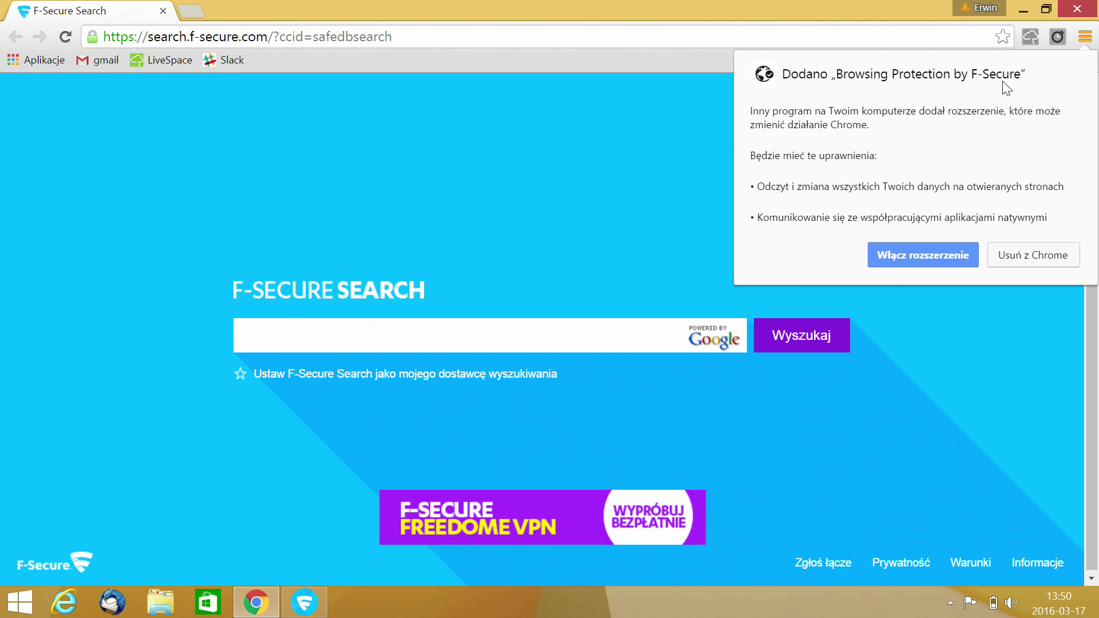
{"action": "left_click", "coordinate": [930, 256]}
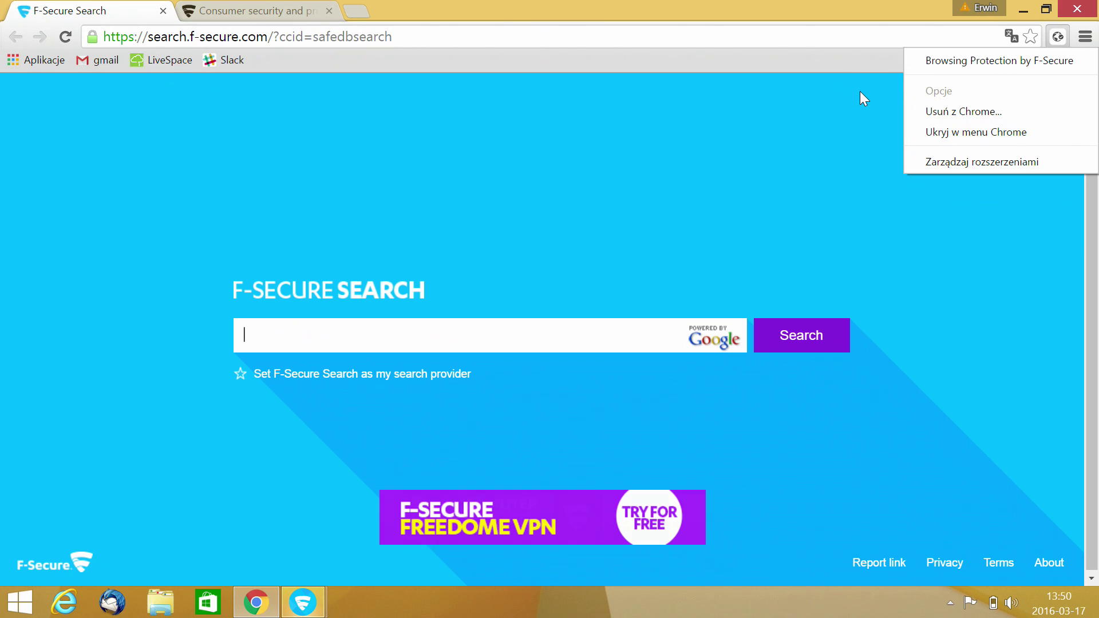
{"action": "left_click", "coordinate": [455, 334]}
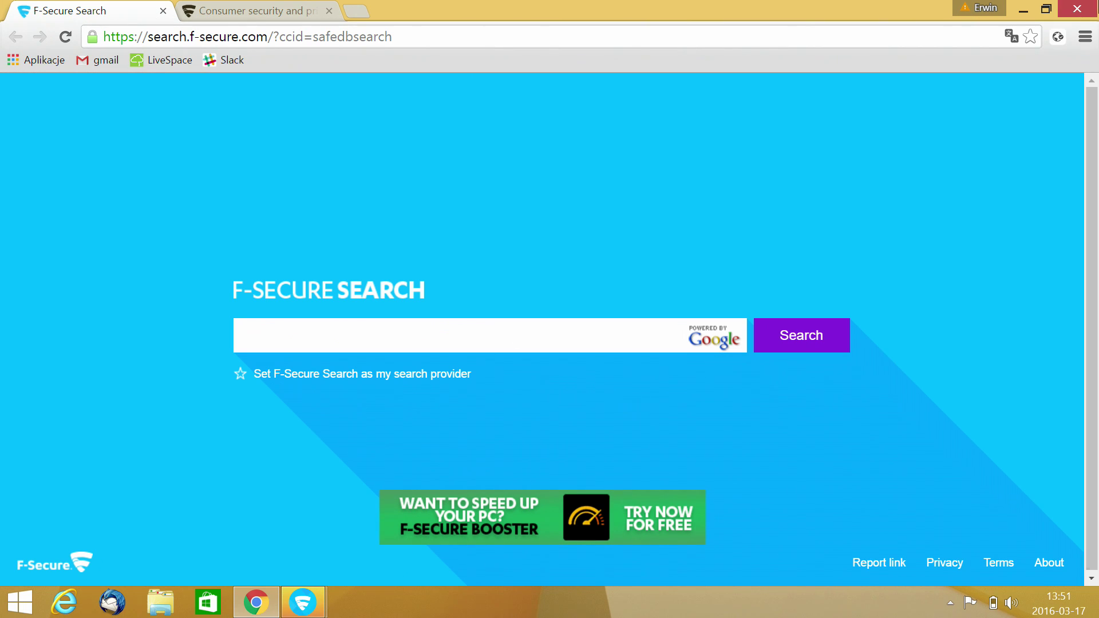
{"action": "left_click", "coordinate": [1084, 12]}
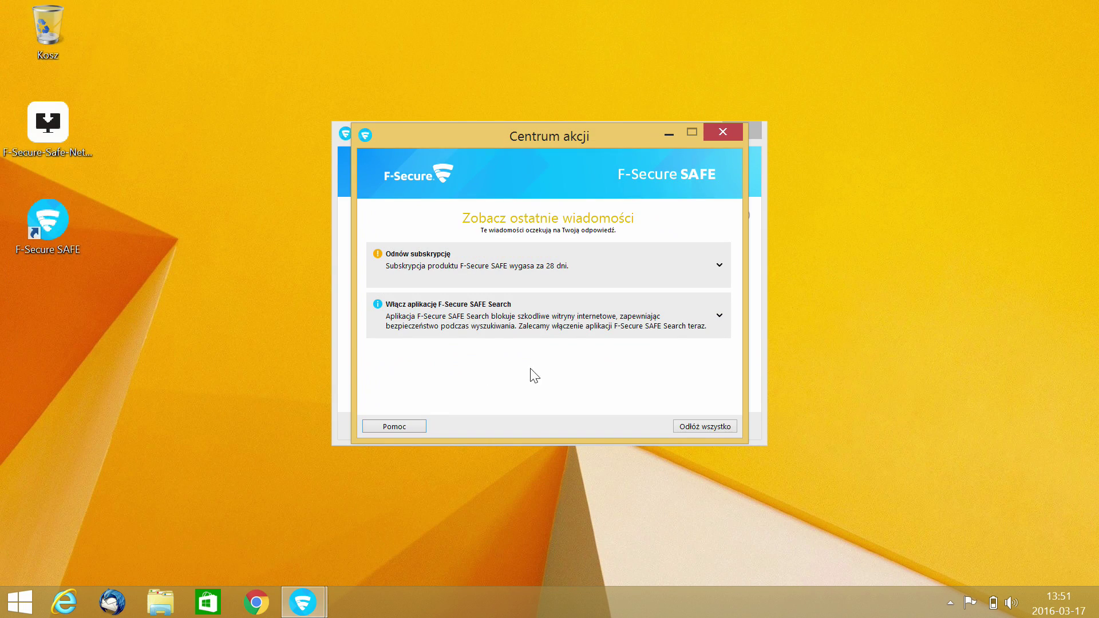
Enable F-Secure SAFE Search for Google Chrome from the pending action message, with only the toolbar installation option selected.
{"action": "left_click_drag", "start_coordinate": [600, 138], "coordinate": [597, 103]}
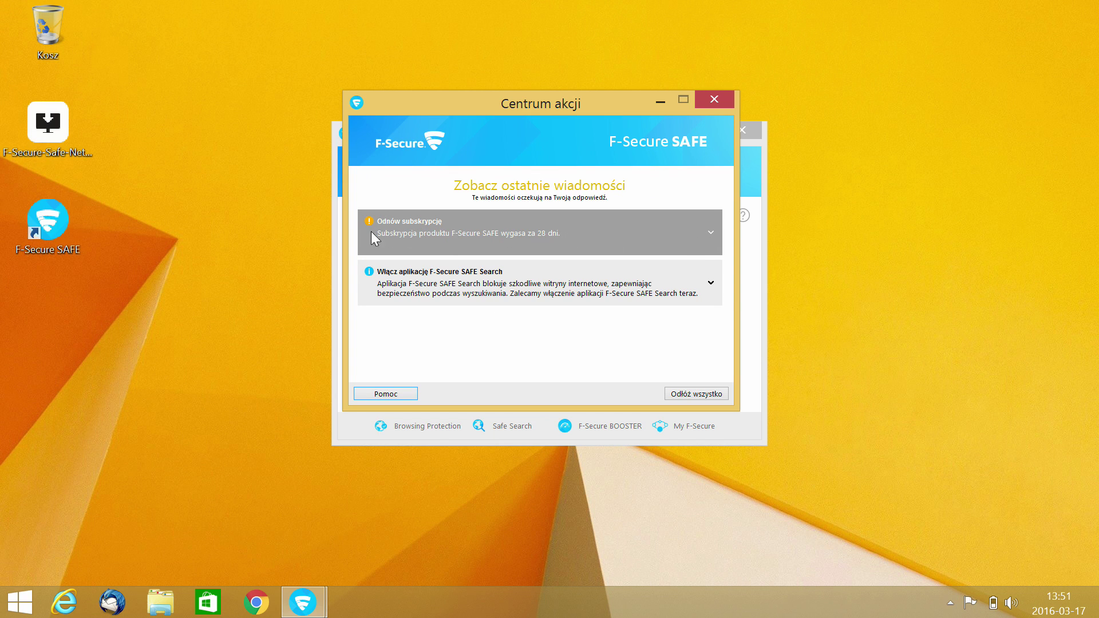
{"action": "left_click", "coordinate": [602, 287]}
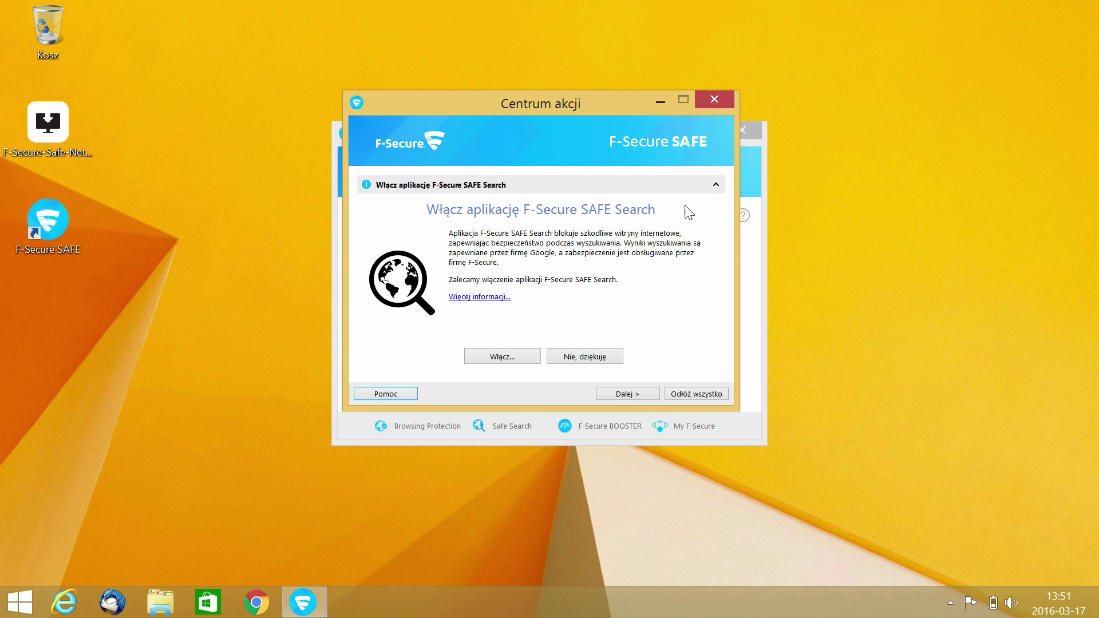
{"action": "left_click", "coordinate": [515, 358]}
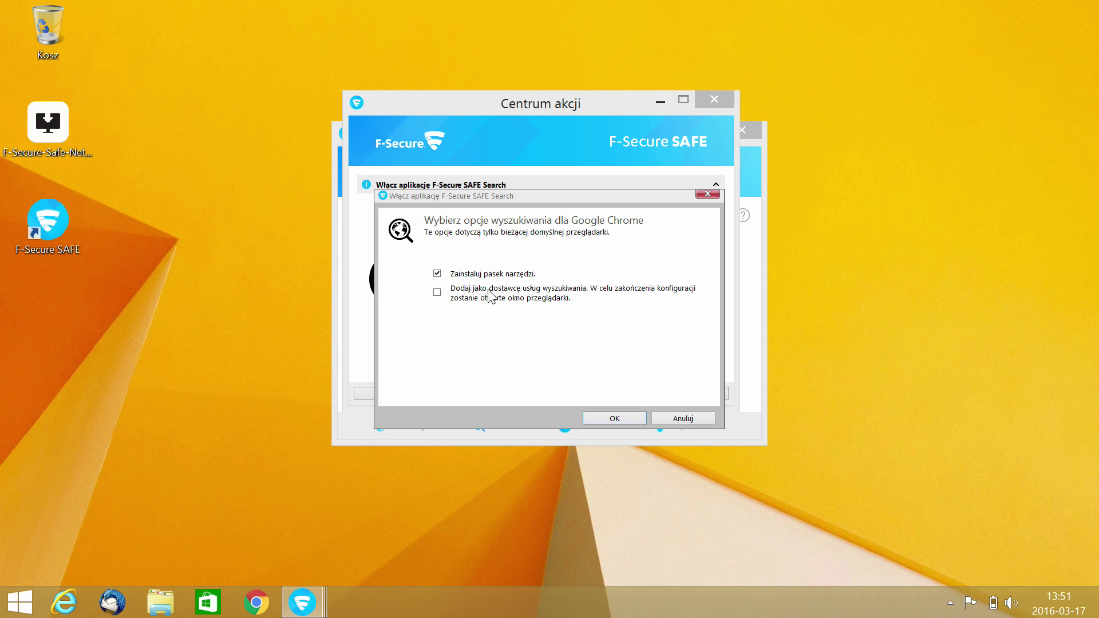
{"action": "left_click", "coordinate": [623, 418]}
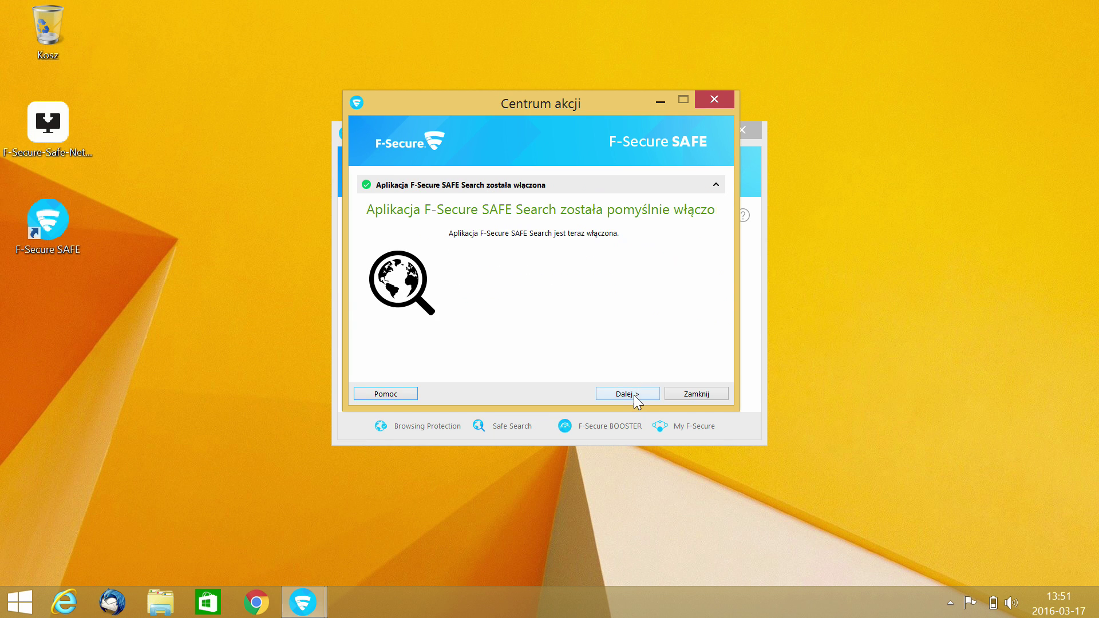
{"action": "left_click", "coordinate": [628, 394]}
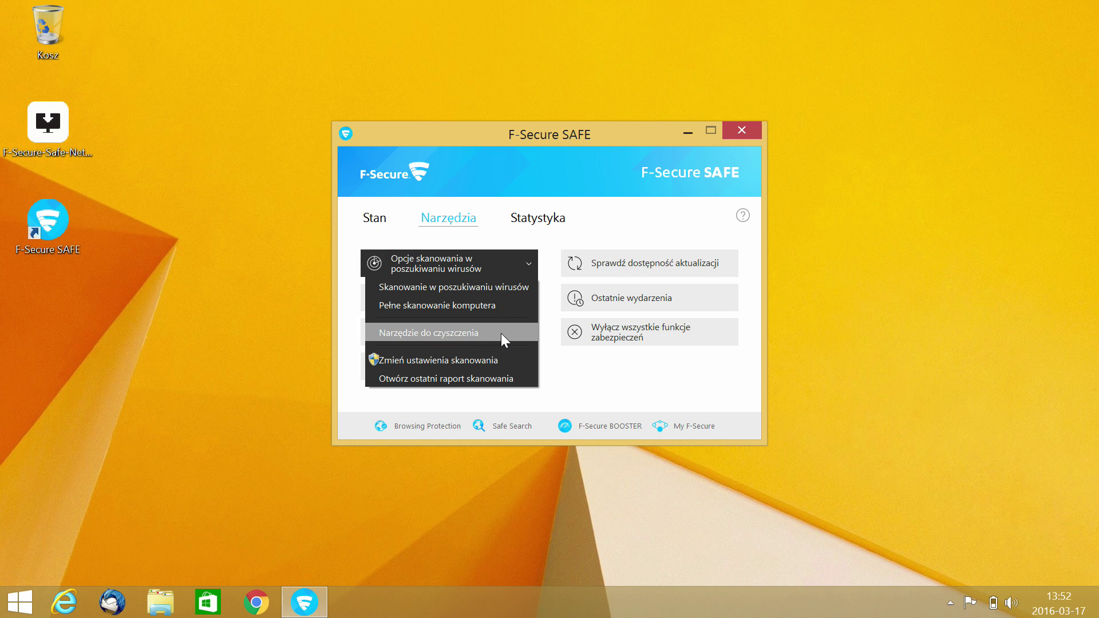
View the cleaning tool (Narzędzie do czyszczenia) from the virus scanning options and close it without starting a scan.
{"action": "left_click", "coordinate": [483, 337]}
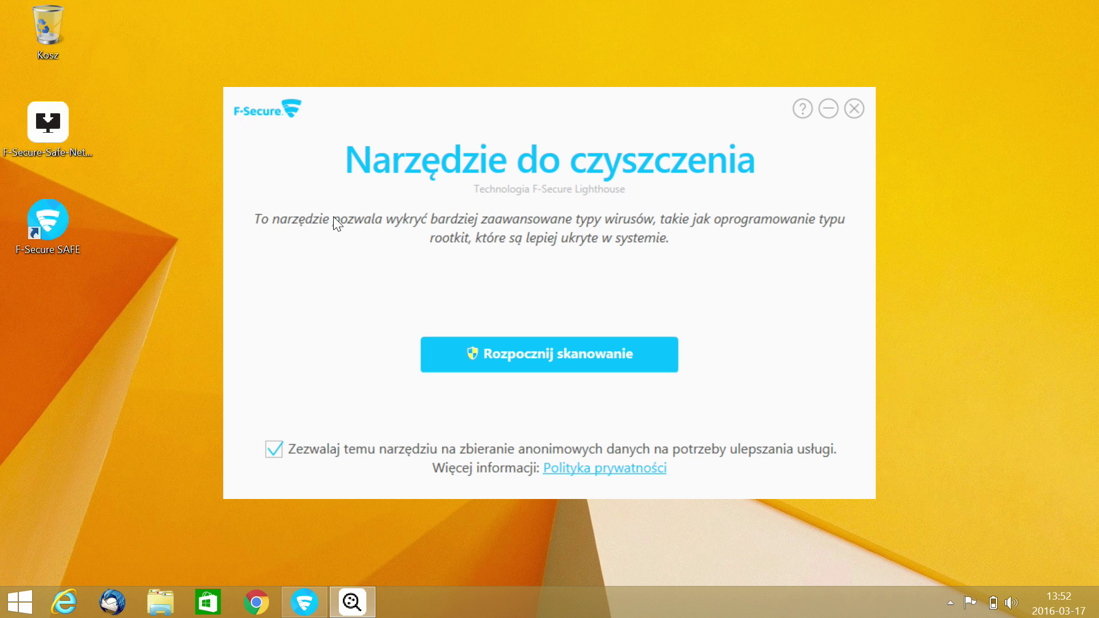
{"action": "left_click", "coordinate": [854, 109]}
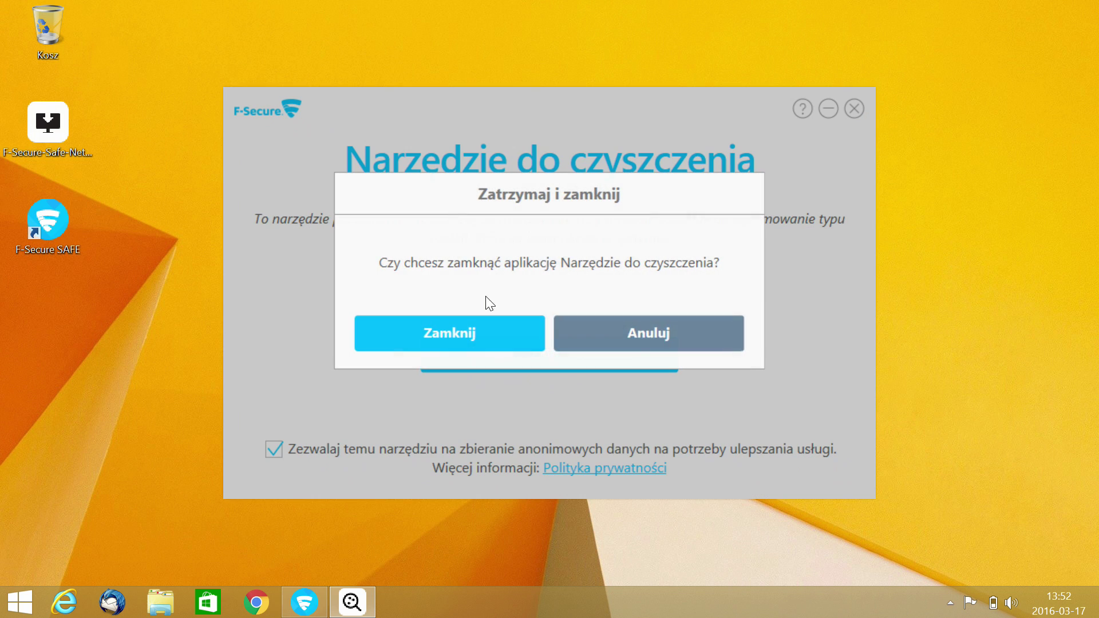
{"action": "left_click", "coordinate": [499, 339]}
Open the scanning settings and examine the manual scanning, scheduled scanning and database update pages.
{"action": "left_click", "coordinate": [520, 270]}
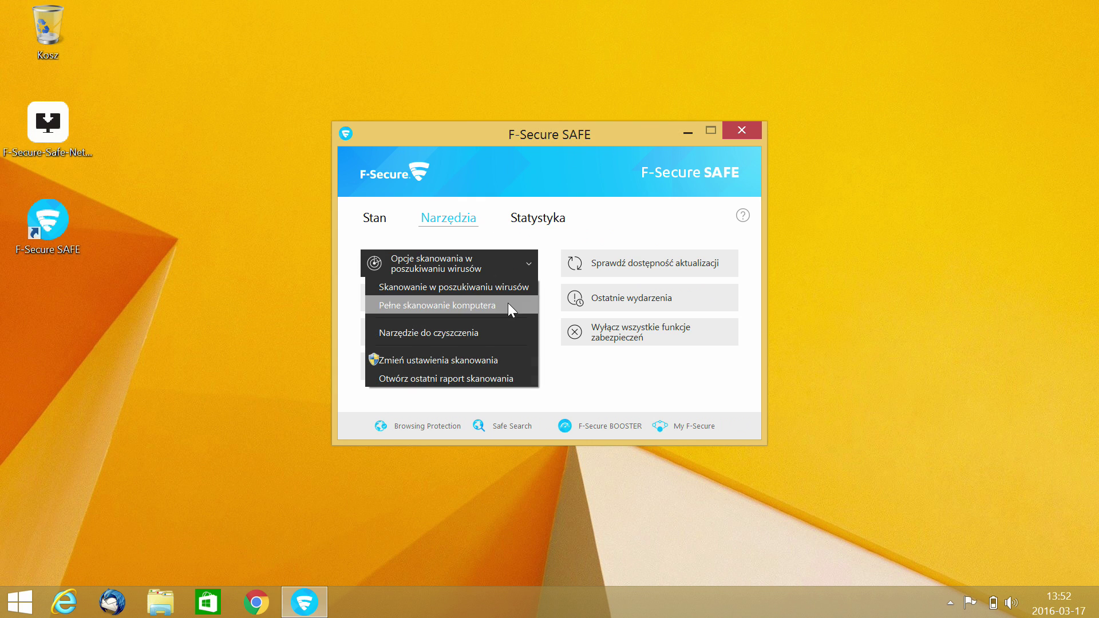
{"action": "left_click", "coordinate": [470, 362]}
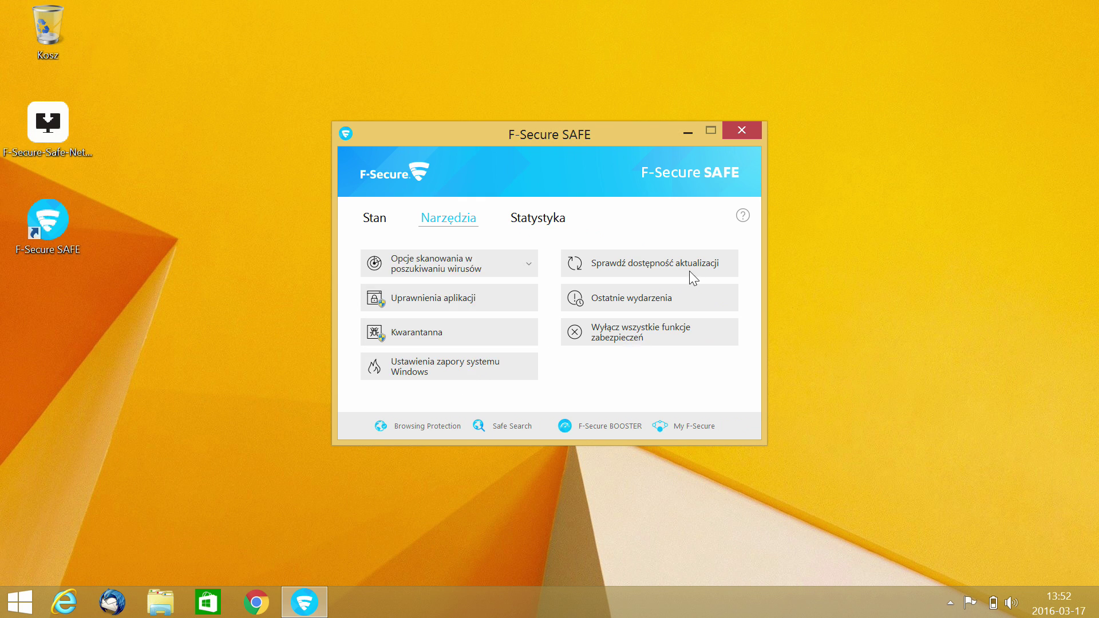
{"action": "left_click", "coordinate": [629, 339]}
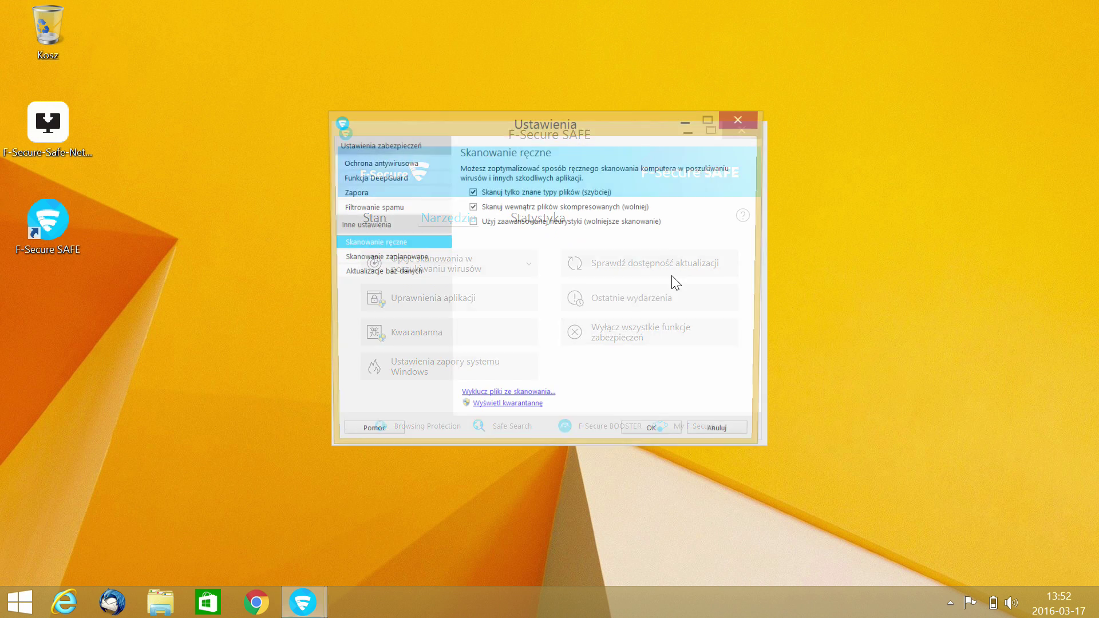
{"action": "left_click_drag", "start_coordinate": [602, 124], "coordinate": [811, 104]}
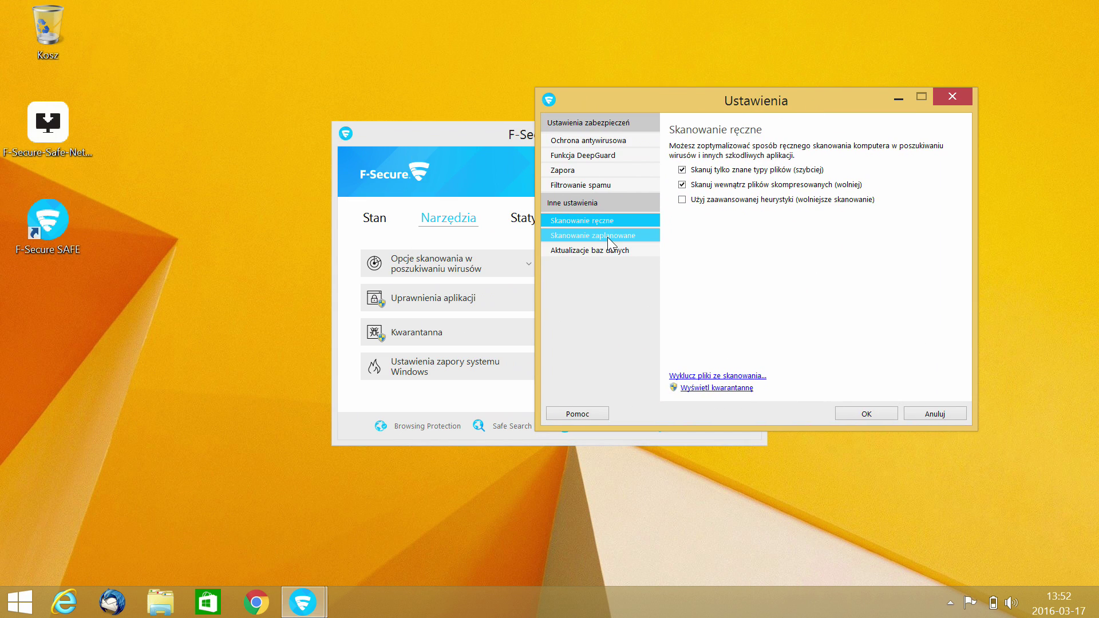
{"action": "left_click", "coordinate": [608, 237]}
{"action": "left_click", "coordinate": [613, 220]}
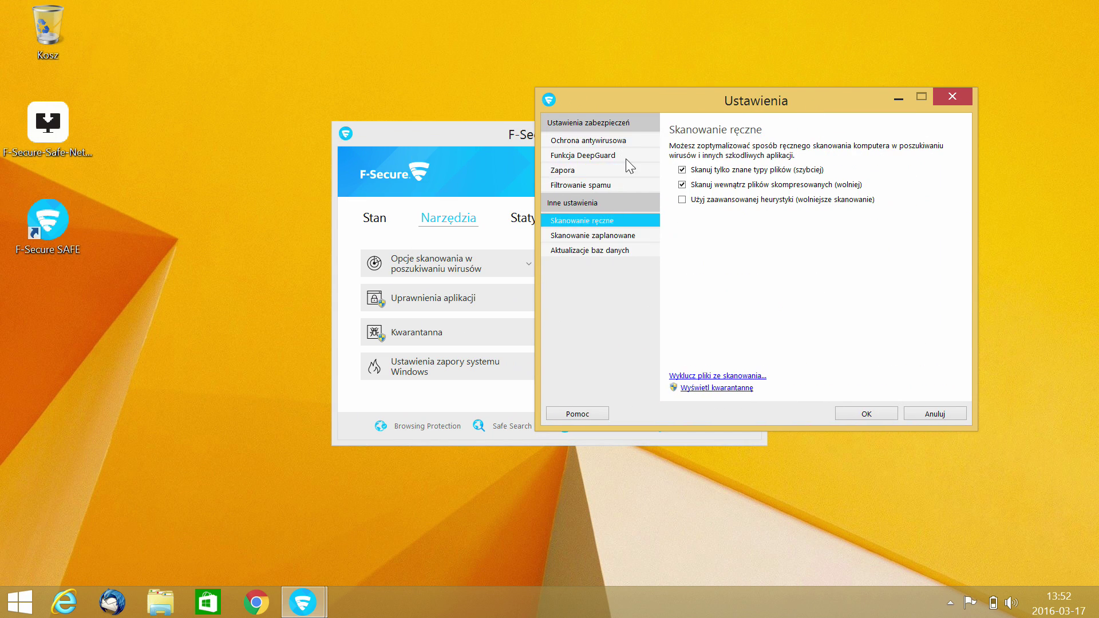
{"action": "left_click", "coordinate": [623, 236]}
{"action": "left_click", "coordinate": [619, 221]}
{"action": "left_click", "coordinate": [619, 235]}
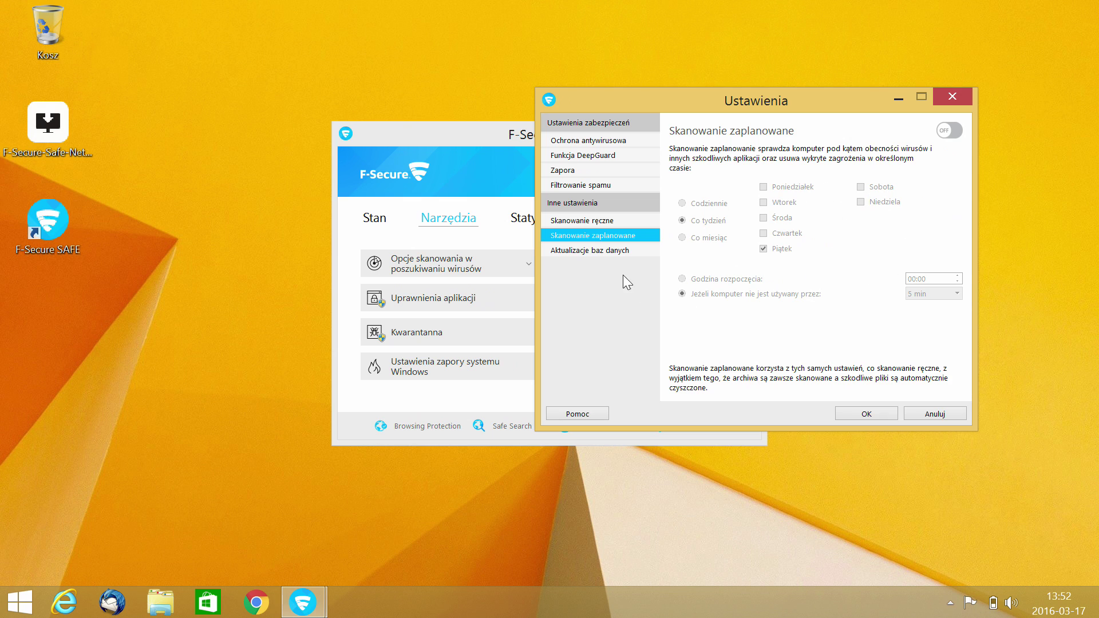
{"action": "left_click", "coordinate": [626, 252]}
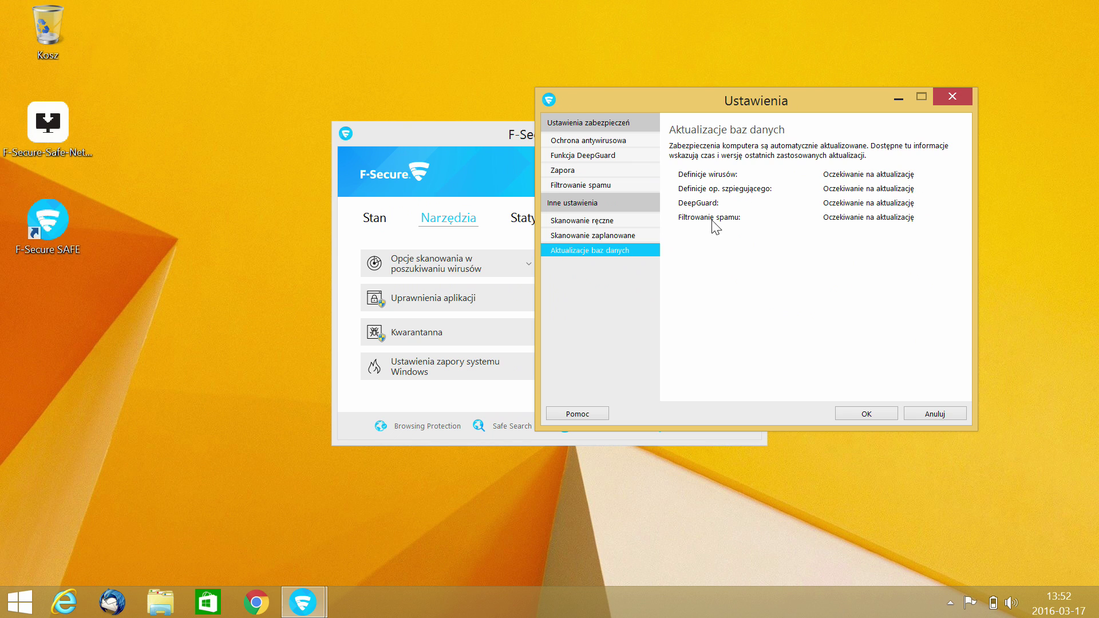
Review the security settings for the firewall, DeepGuard and antivirus protection, and close the settings window.
{"action": "left_click", "coordinate": [629, 185]}
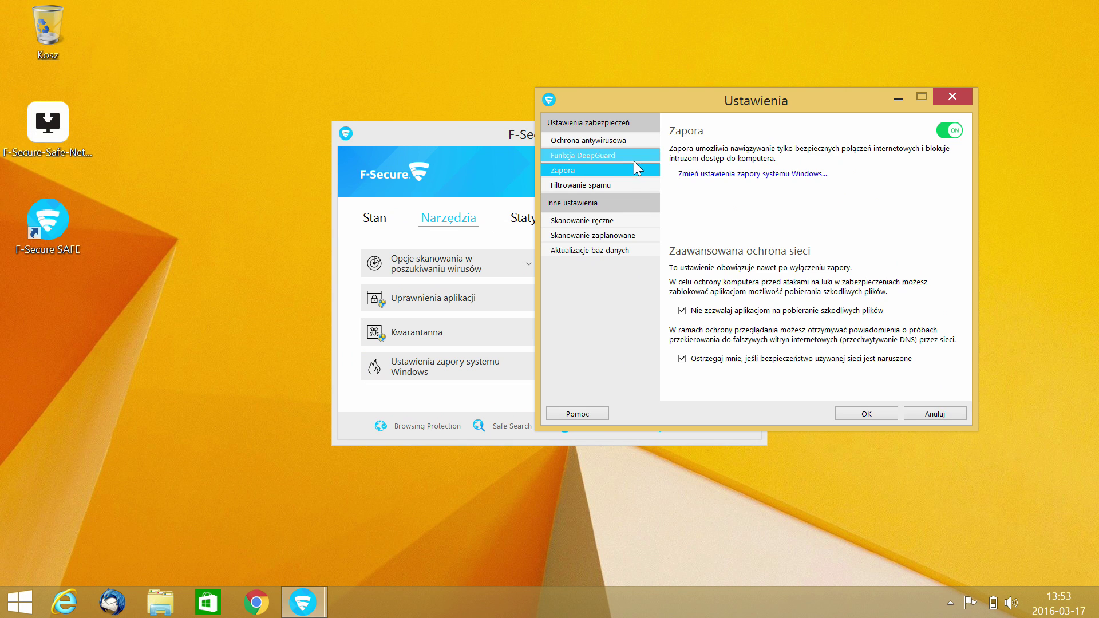
{"action": "left_click", "coordinate": [624, 157]}
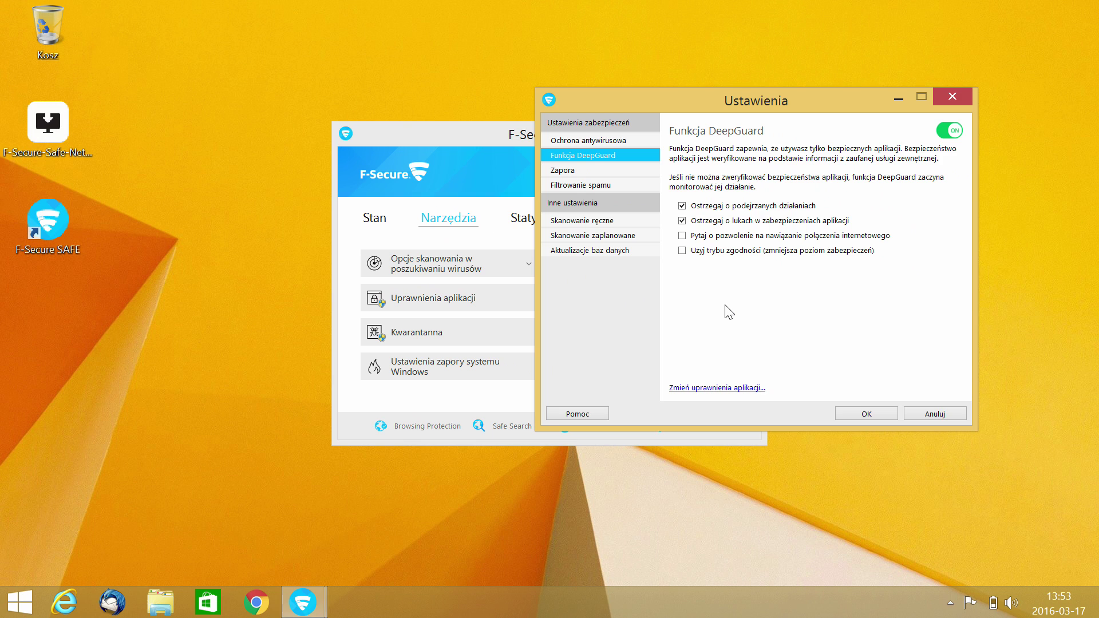
{"action": "left_click", "coordinate": [621, 145]}
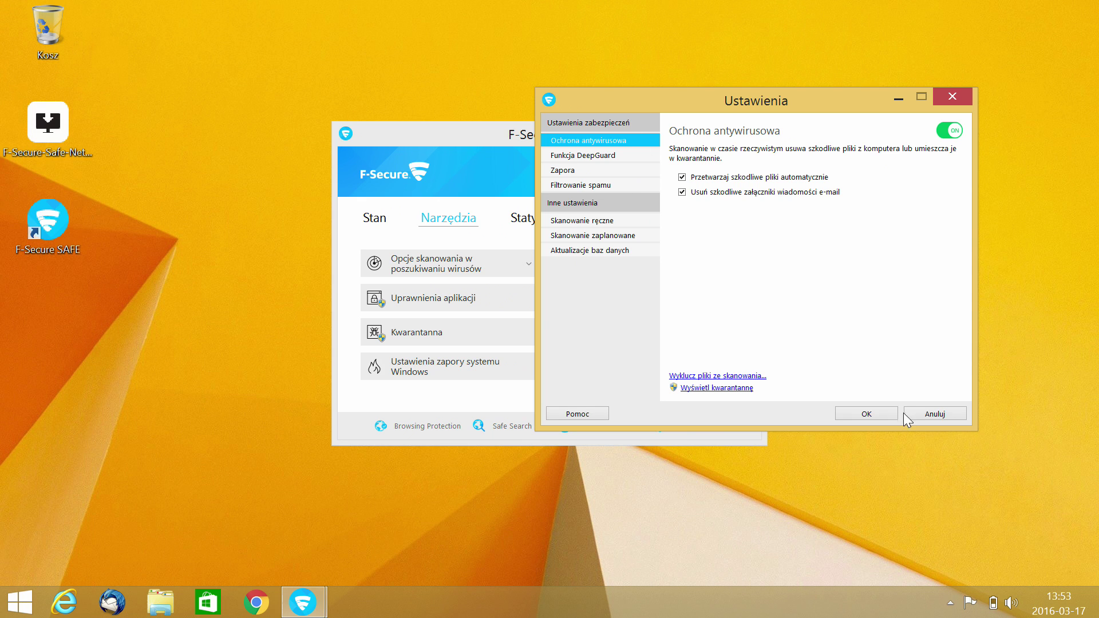
{"action": "left_click", "coordinate": [876, 416]}
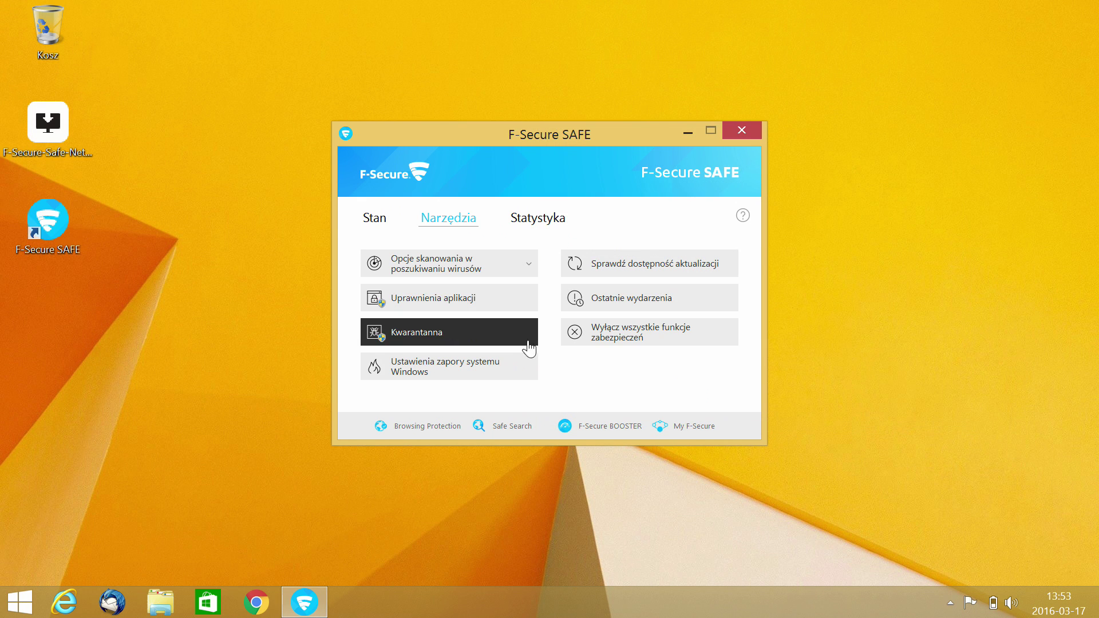
View the list of applications monitored by DeepGuard in the application permissions and close it.
{"action": "left_click", "coordinate": [497, 299]}
{"action": "left_click", "coordinate": [631, 342]}
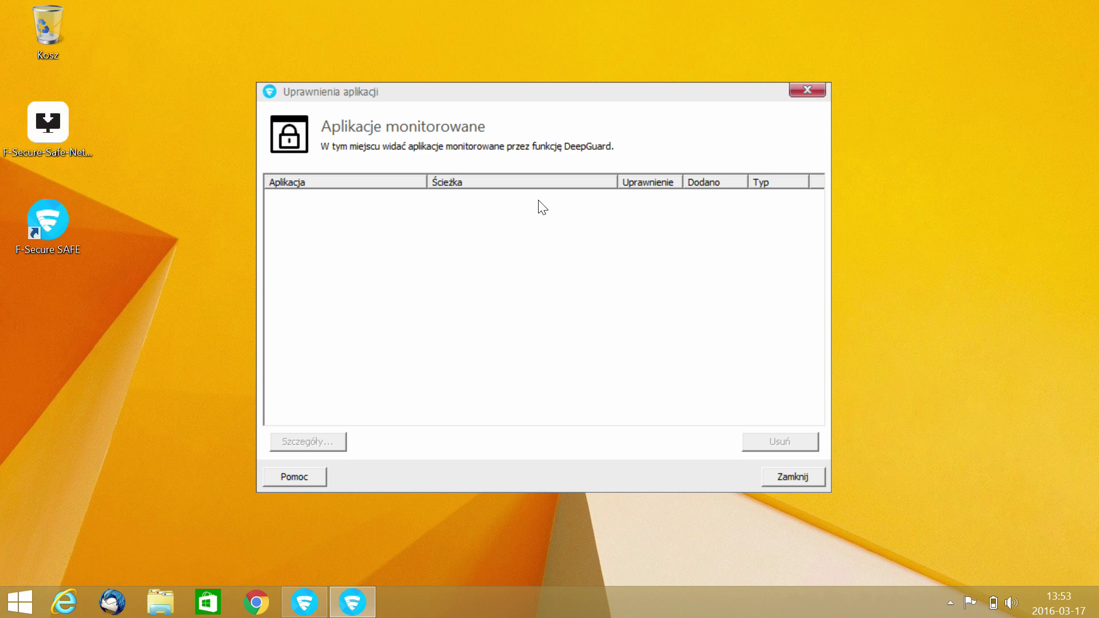
{"action": "left_click", "coordinate": [816, 474]}
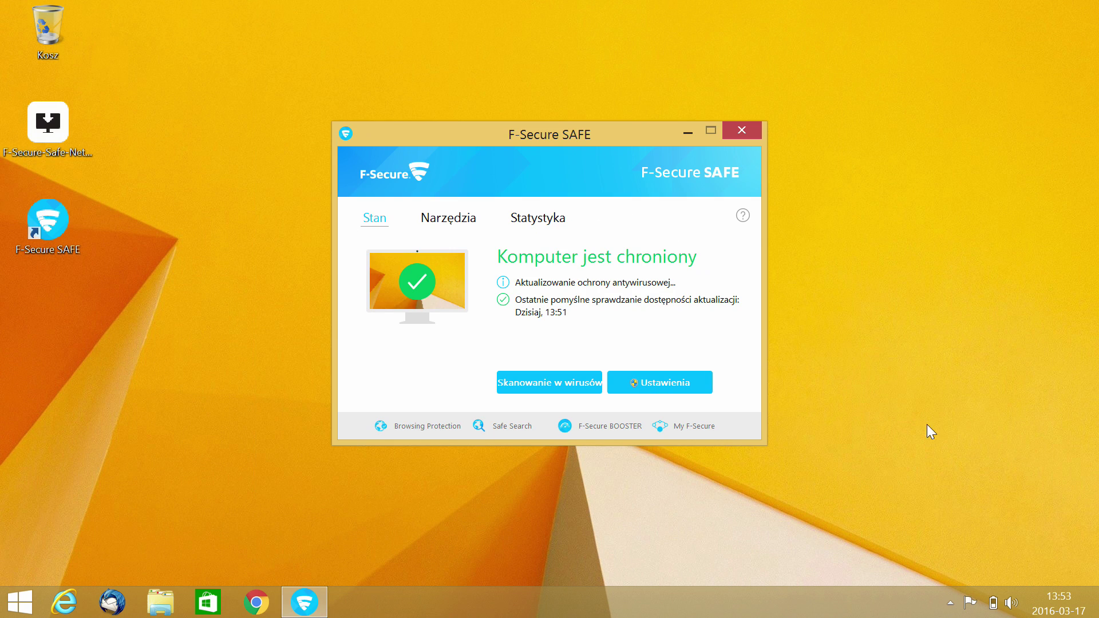
Open the quarantine and look through the EICAR_Test_File entries in the virus list.
{"action": "left_click", "coordinate": [449, 218]}
{"action": "left_click", "coordinate": [538, 342]}
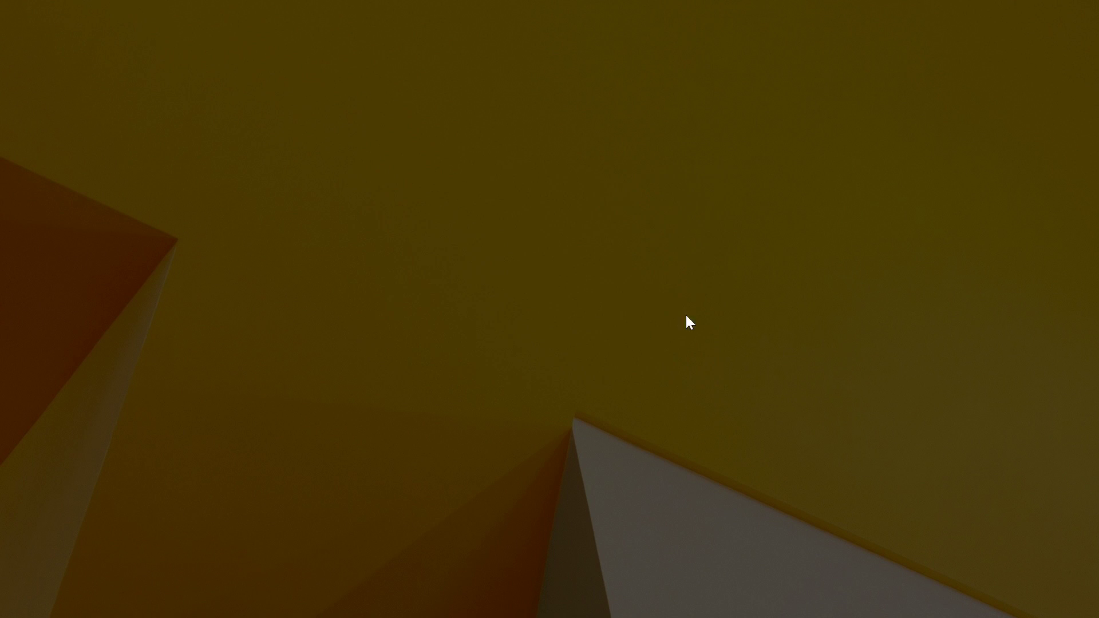
{"action": "left_click", "coordinate": [684, 341]}
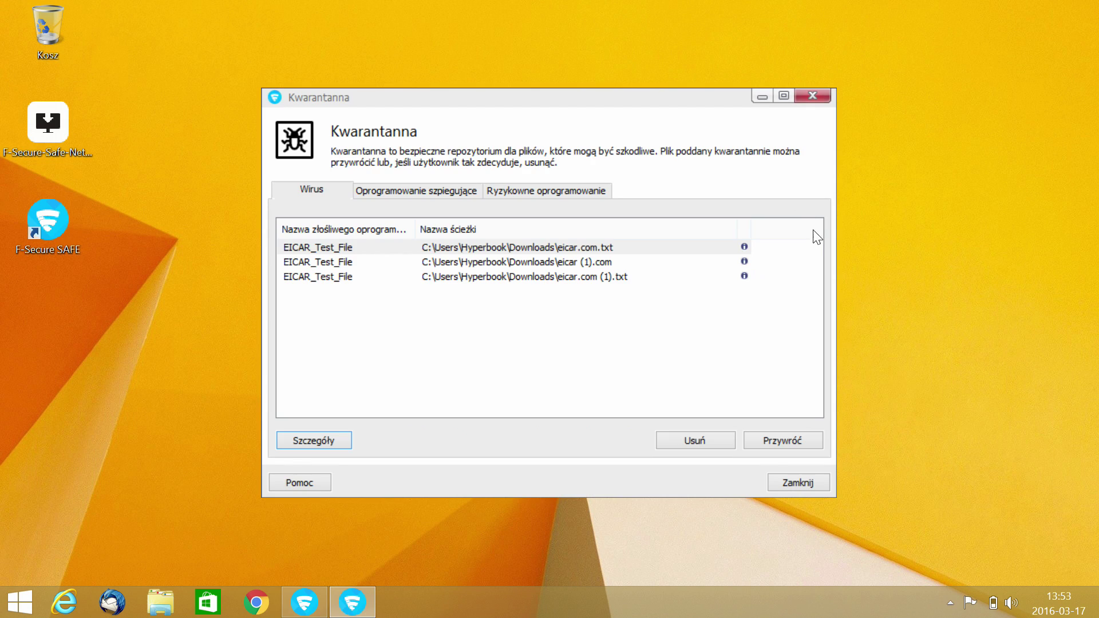
{"action": "left_click", "coordinate": [345, 276]}
{"action": "left_click", "coordinate": [448, 262]}
{"action": "left_click", "coordinate": [472, 277], "text": "shift"}
{"action": "left_click", "coordinate": [472, 277]}
{"action": "left_click", "coordinate": [465, 262], "text": "shift"}
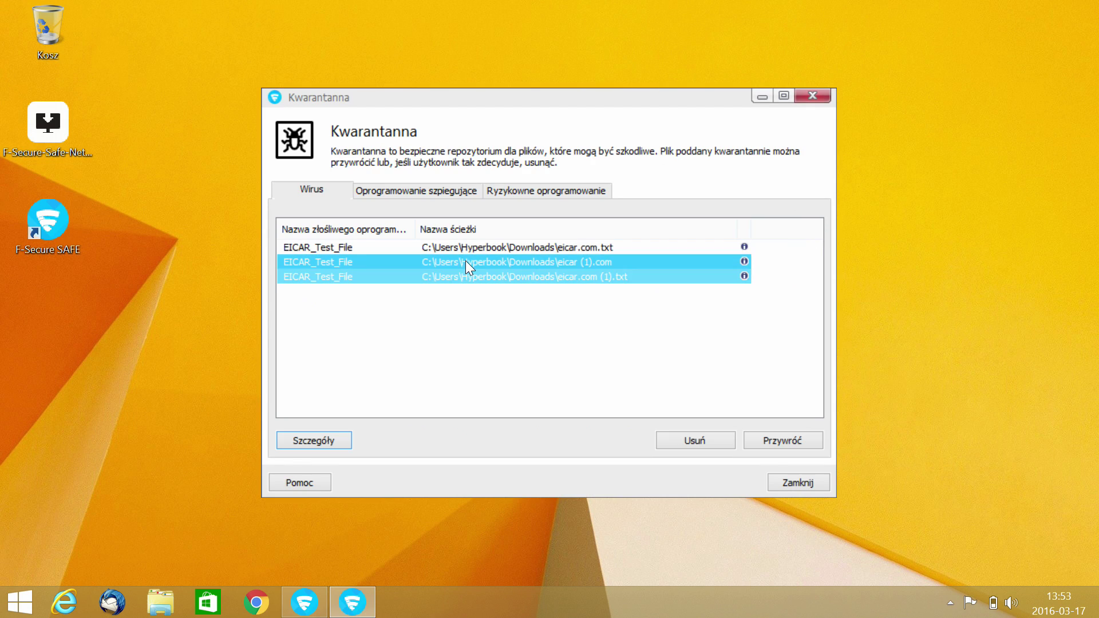
{"action": "left_click", "coordinate": [465, 261]}
{"action": "left_click", "coordinate": [472, 243]}
{"action": "left_click", "coordinate": [466, 262]}
{"action": "left_click", "coordinate": [466, 276], "text": "shift"}
{"action": "left_click", "coordinate": [466, 276]}
{"action": "left_click", "coordinate": [470, 262], "text": "shift"}
{"action": "left_click", "coordinate": [470, 262]}
{"action": "left_click", "coordinate": [478, 248], "text": "shift"}
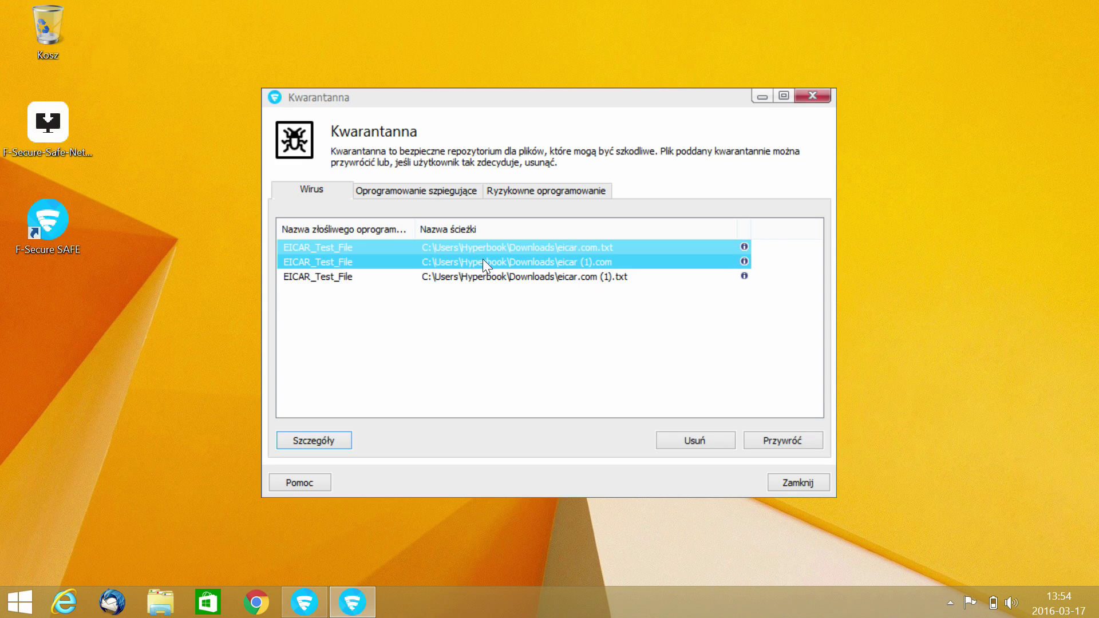
{"action": "left_click", "coordinate": [489, 276], "text": "shift"}
{"action": "left_click", "coordinate": [509, 276]}
{"action": "left_click", "coordinate": [535, 262]}
{"action": "left_click", "coordinate": [544, 247]}
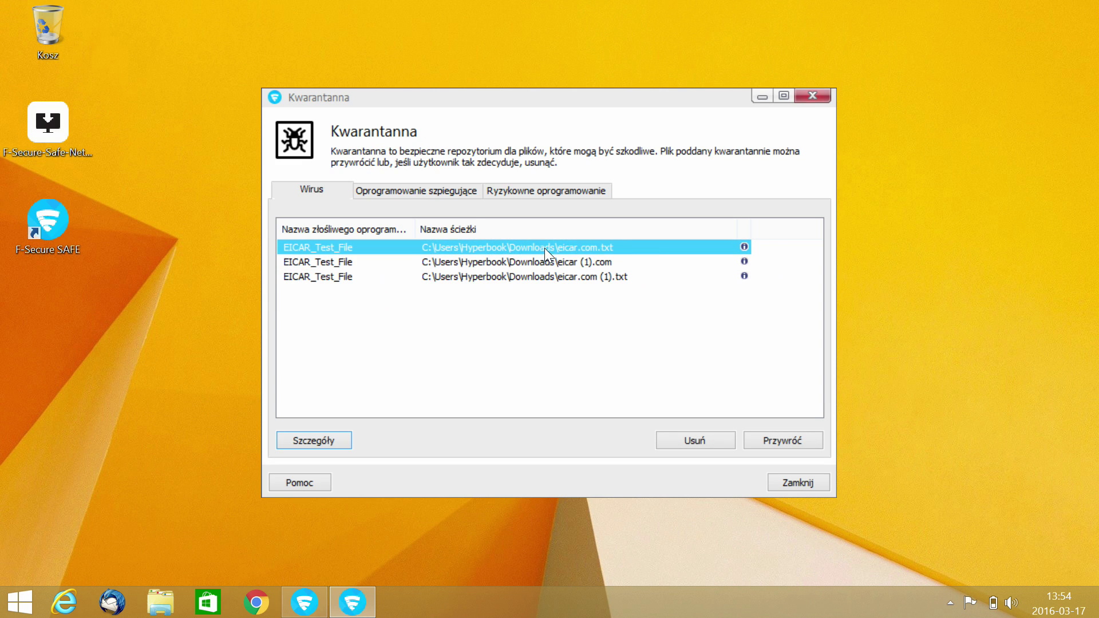
Check the quarantine's spyware and riskware lists and close the quarantine.
{"action": "left_click", "coordinate": [463, 193]}
{"action": "left_click", "coordinate": [578, 194]}
{"action": "left_click", "coordinate": [815, 96]}
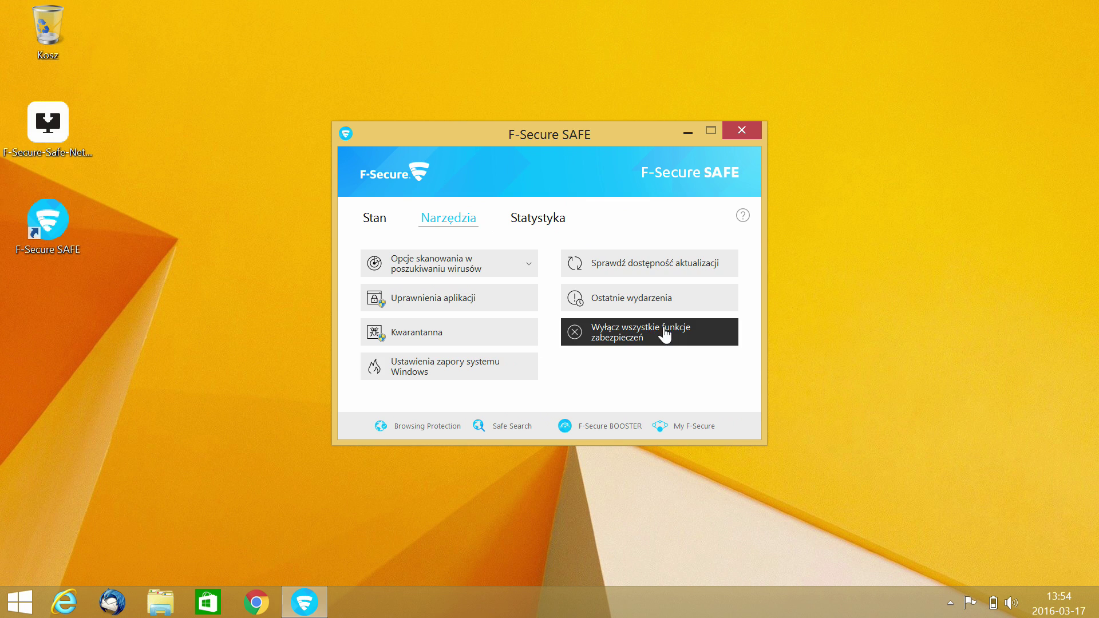
Turn off all F-Secure SAFE security features and confirm the shutdown.
{"action": "left_click", "coordinate": [617, 339]}
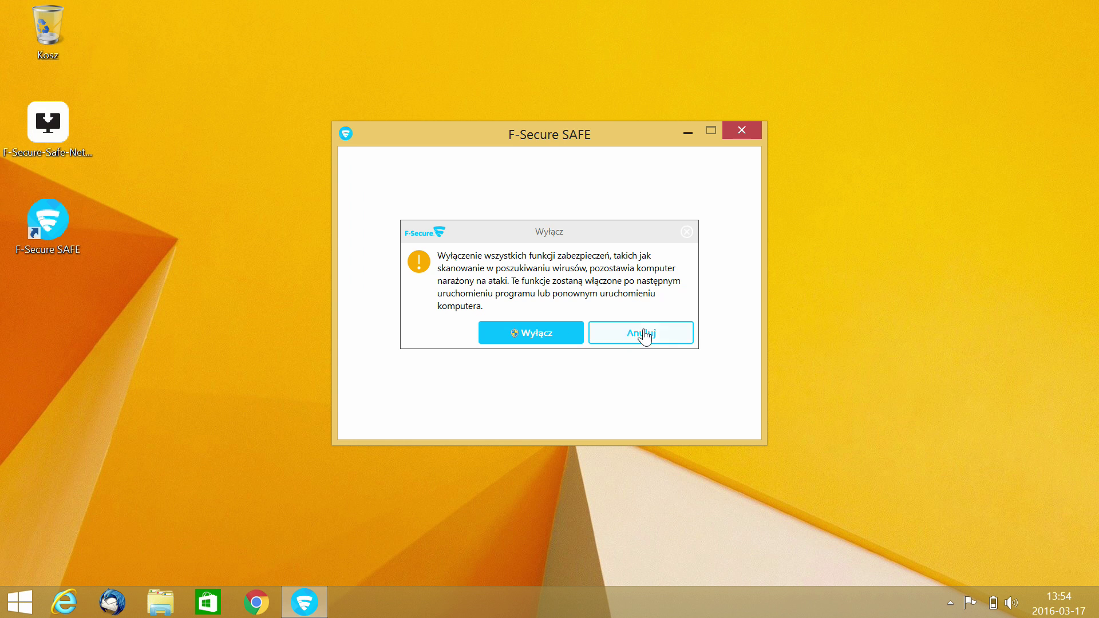
{"action": "left_click", "coordinate": [525, 338]}
{"action": "left_click", "coordinate": [619, 339]}
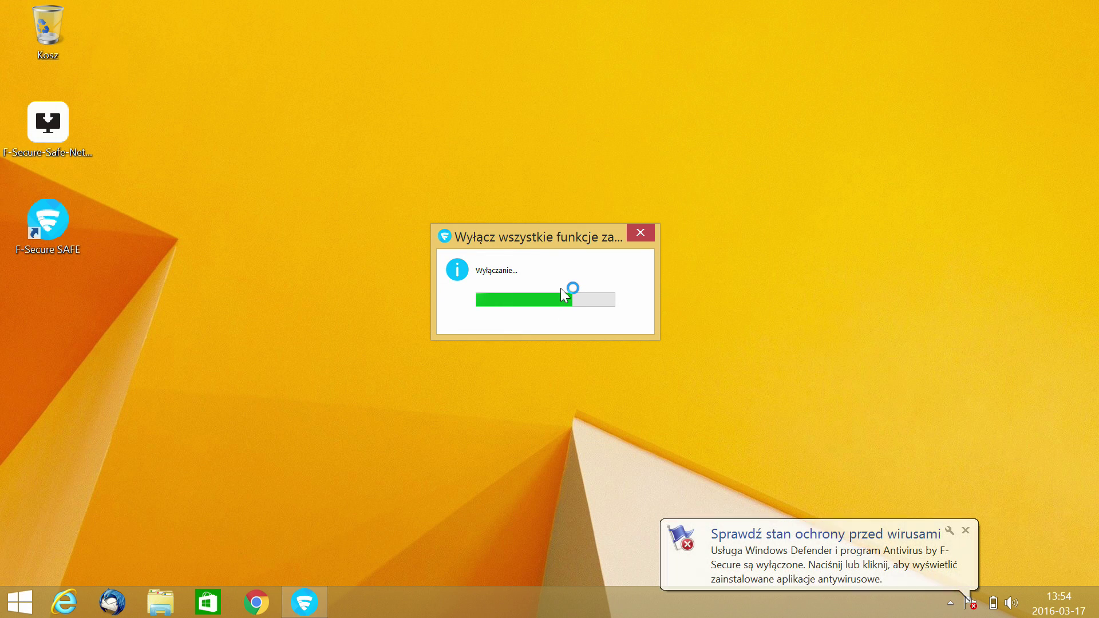
Dismiss the virus protection notification and turn all F-Secure SAFE security features back on.
{"action": "left_click", "coordinate": [972, 528]}
{"action": "left_click", "coordinate": [950, 603]}
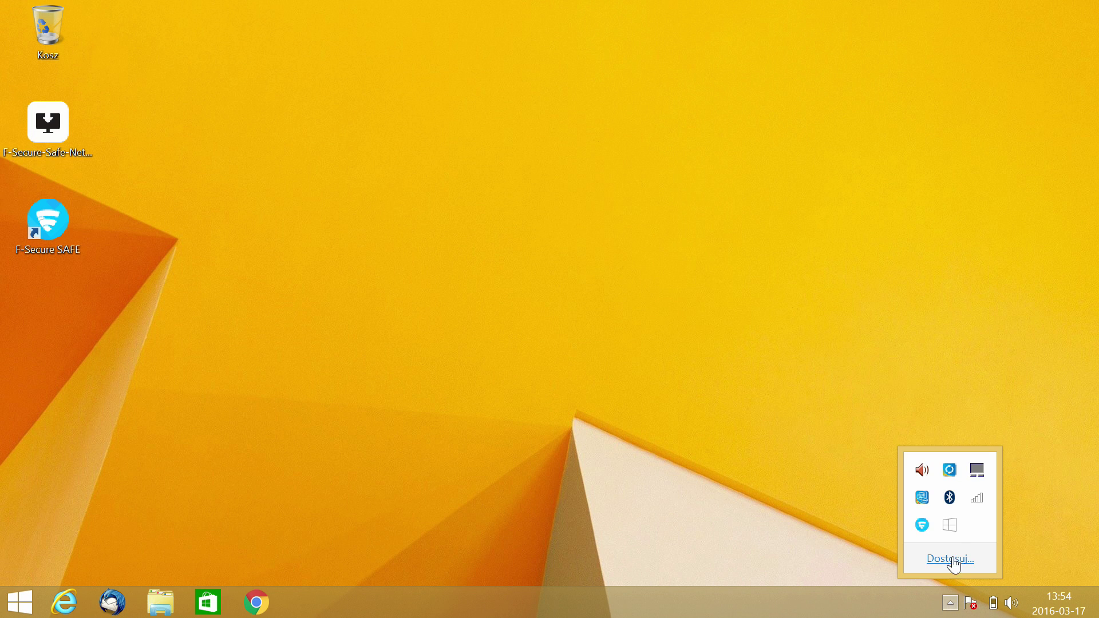
{"action": "right_click", "coordinate": [921, 525]}
{"action": "left_click", "coordinate": [994, 383]}
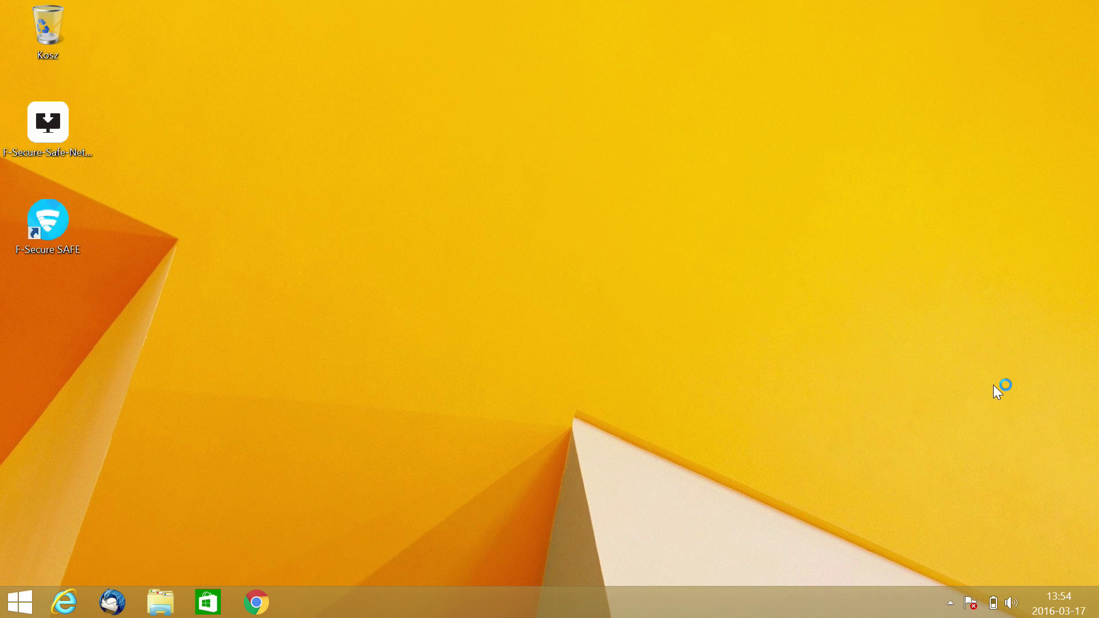
Open the F-Secure SAFE main window and view its virus scanning and application statistics along with the tools.
{"action": "left_click", "coordinate": [1092, 6]}
{"action": "left_click", "coordinate": [950, 602]}
{"action": "left_click", "coordinate": [922, 525]}
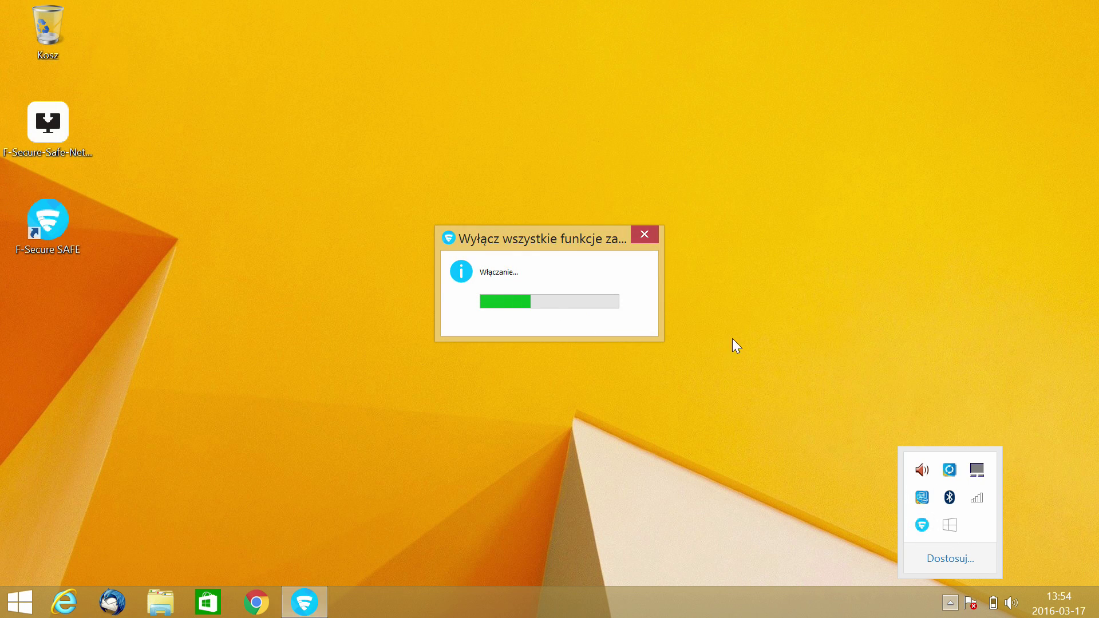
{"action": "left_click", "coordinate": [921, 525]}
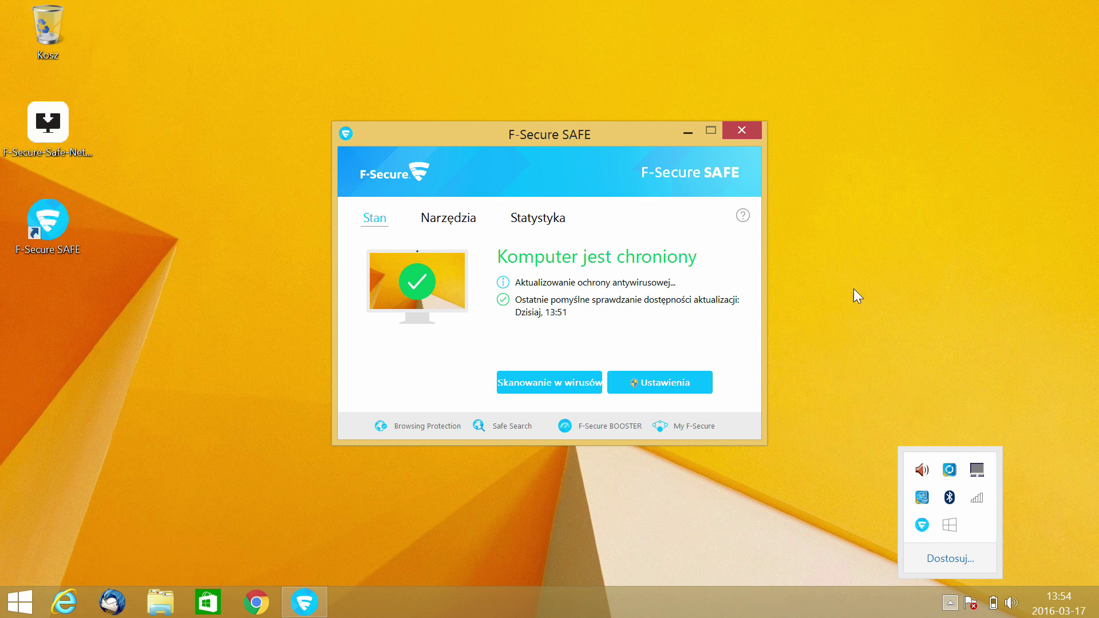
{"action": "left_click", "coordinate": [544, 227]}
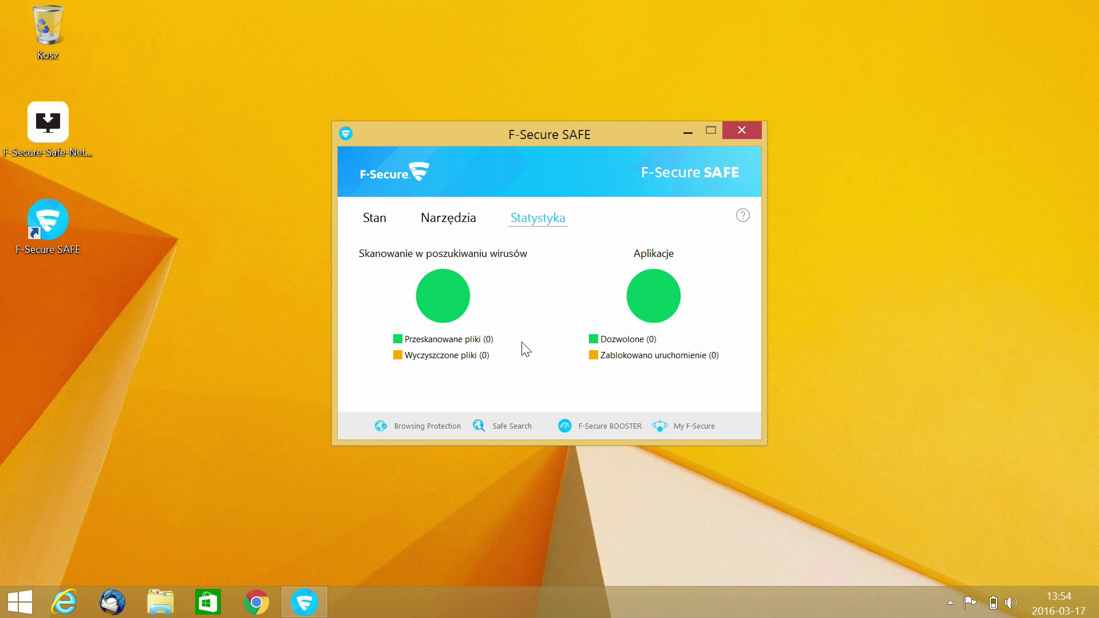
{"action": "left_click", "coordinate": [460, 226]}
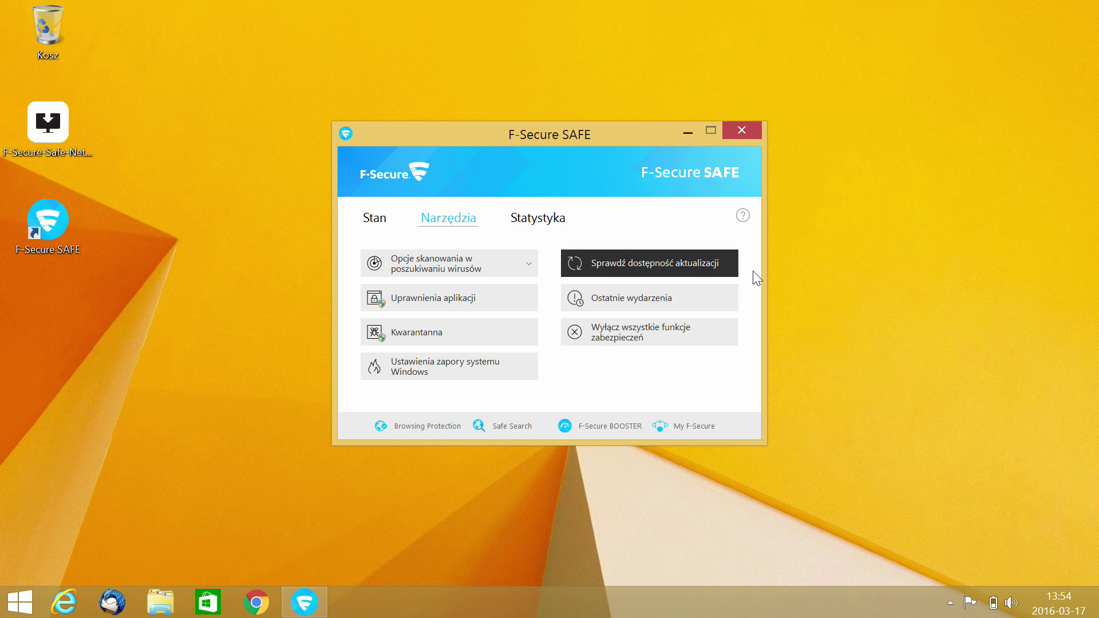
{"action": "left_click", "coordinate": [549, 217]}
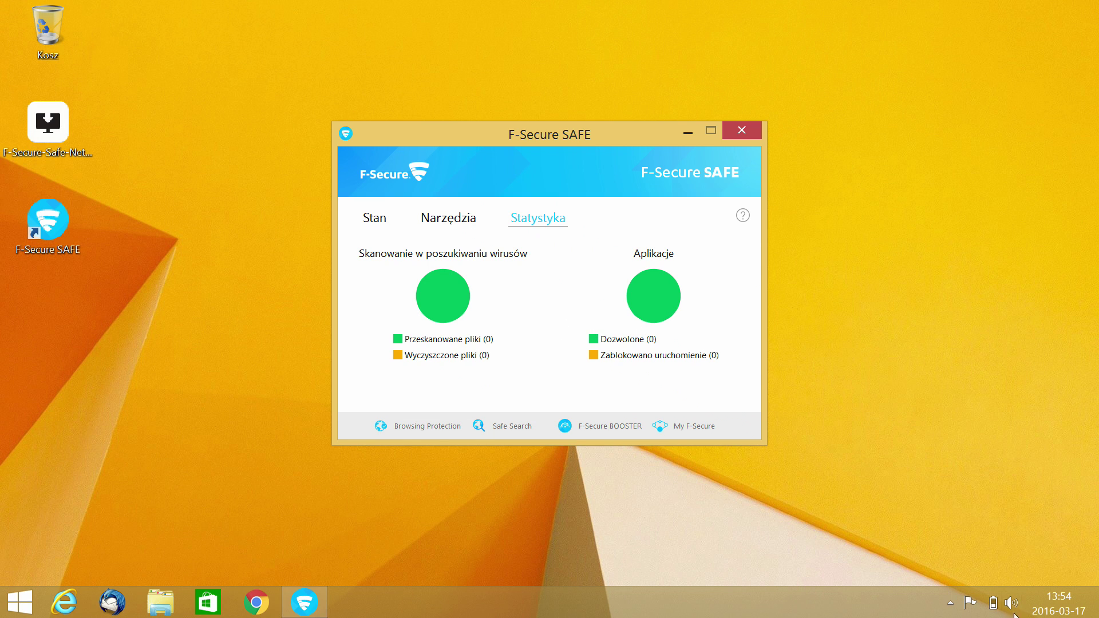
View the recent F-Secure events from the notification area and close the event list.
{"action": "left_click", "coordinate": [950, 603]}
{"action": "right_click", "coordinate": [922, 525]}
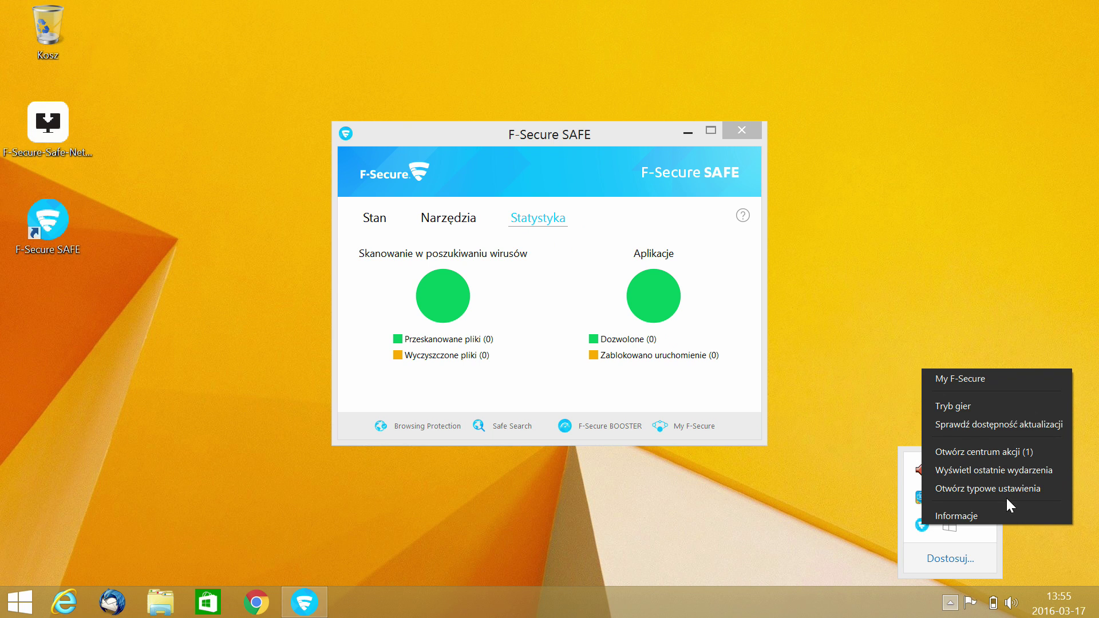
{"action": "left_click", "coordinate": [1004, 470]}
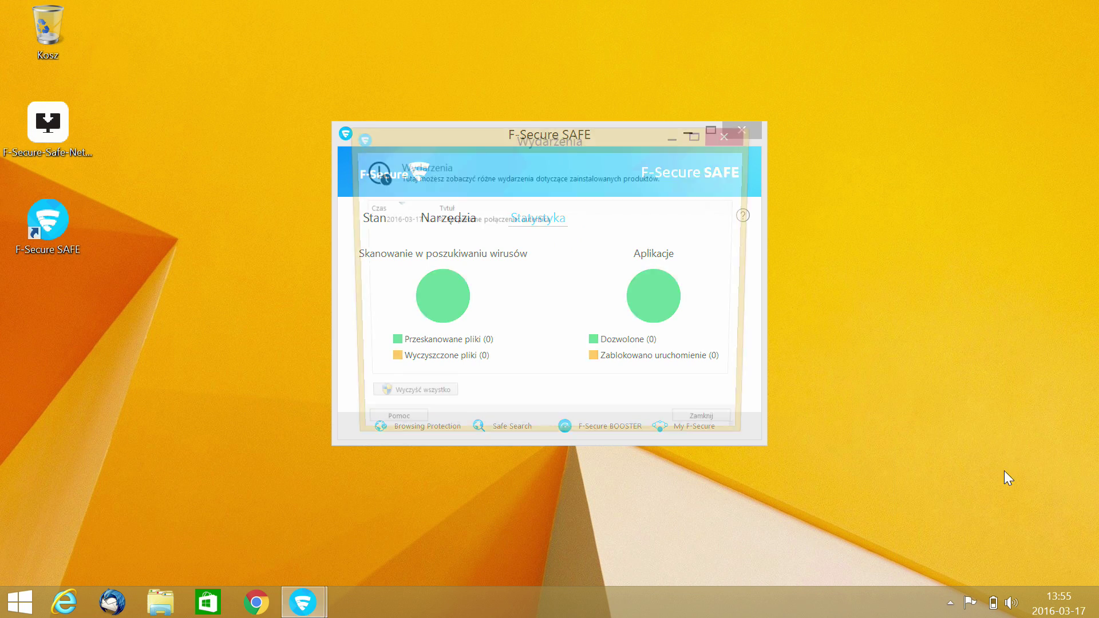
{"action": "left_click", "coordinate": [730, 136]}
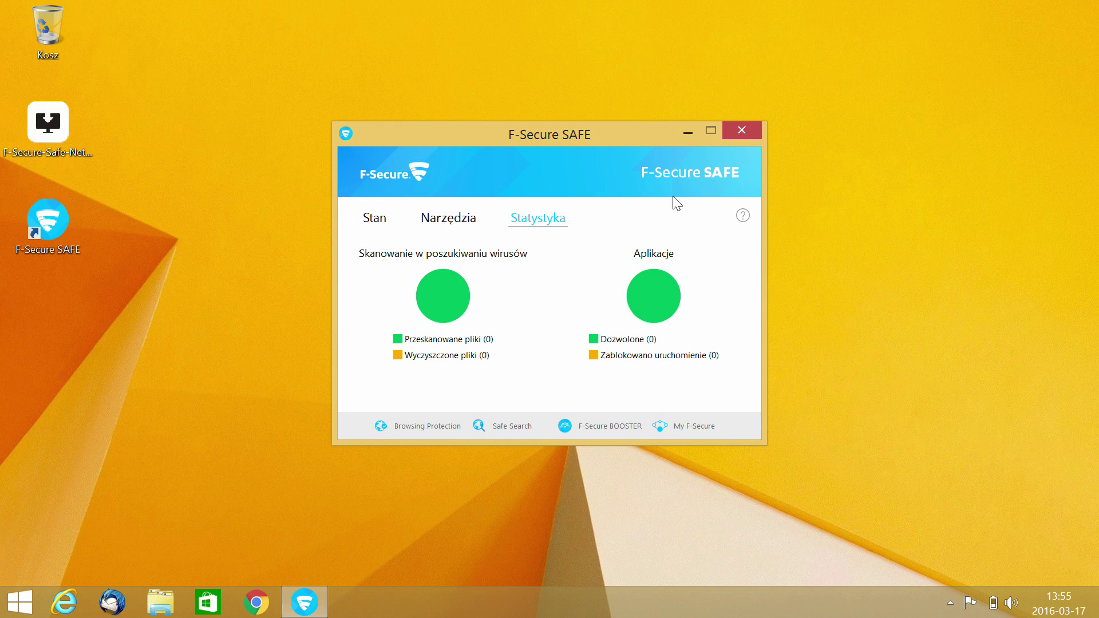
Look through the Stan, Narzędzia and Statystyka views of the main window, switching between them repeatedly.
{"action": "left_click", "coordinate": [375, 218]}
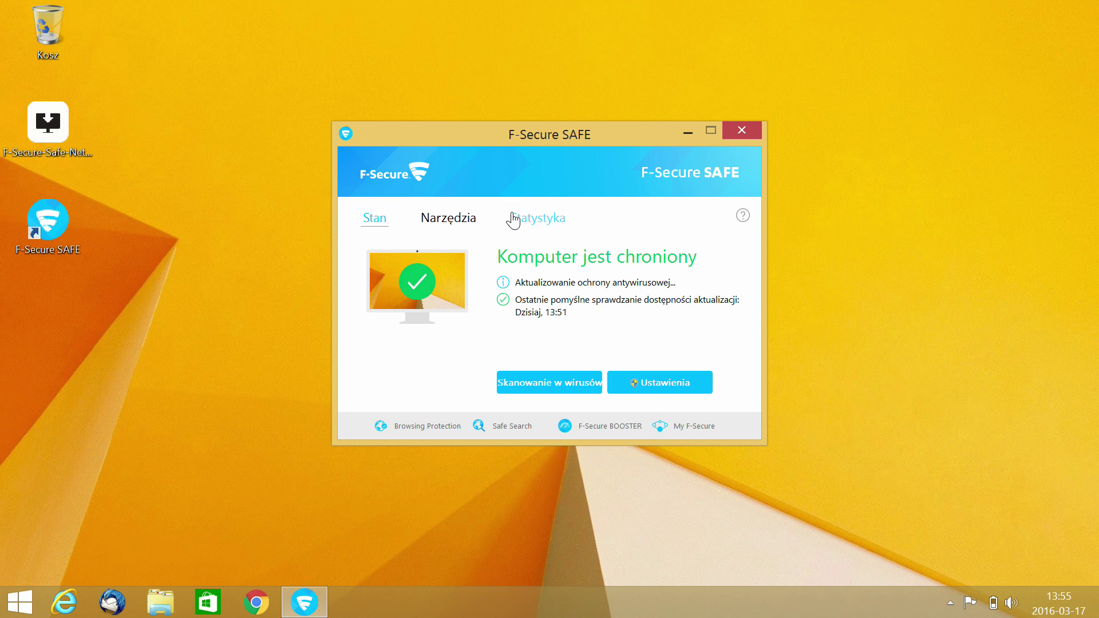
{"action": "left_click", "coordinate": [452, 221]}
{"action": "left_click", "coordinate": [538, 220]}
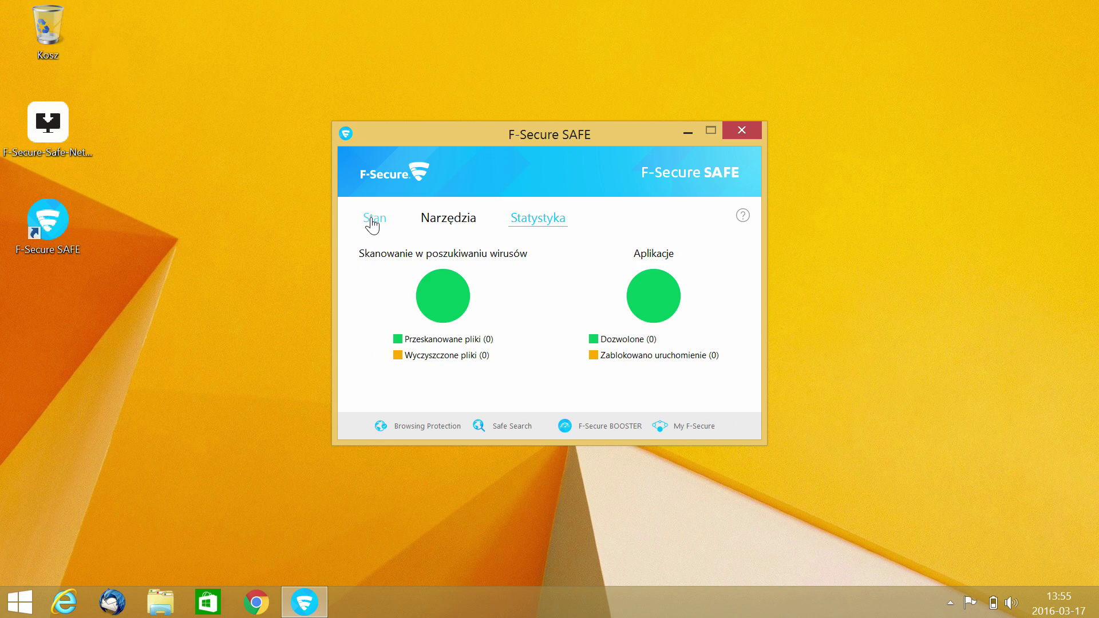
{"action": "left_click", "coordinate": [373, 221]}
{"action": "left_click", "coordinate": [458, 219]}
{"action": "left_click", "coordinate": [555, 220]}
{"action": "left_click", "coordinate": [465, 225]}
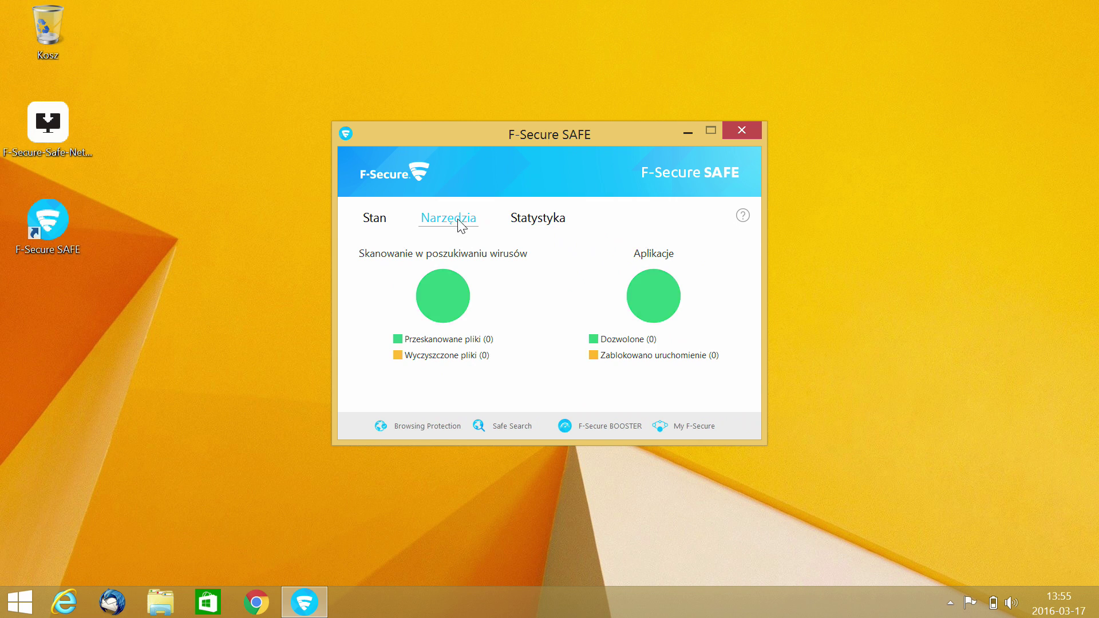
{"action": "left_click", "coordinate": [379, 225]}
{"action": "left_click", "coordinate": [562, 224]}
{"action": "left_click", "coordinate": [454, 221]}
{"action": "left_click", "coordinate": [373, 221]}
{"action": "left_click", "coordinate": [465, 225]}
{"action": "left_click", "coordinate": [547, 221]}
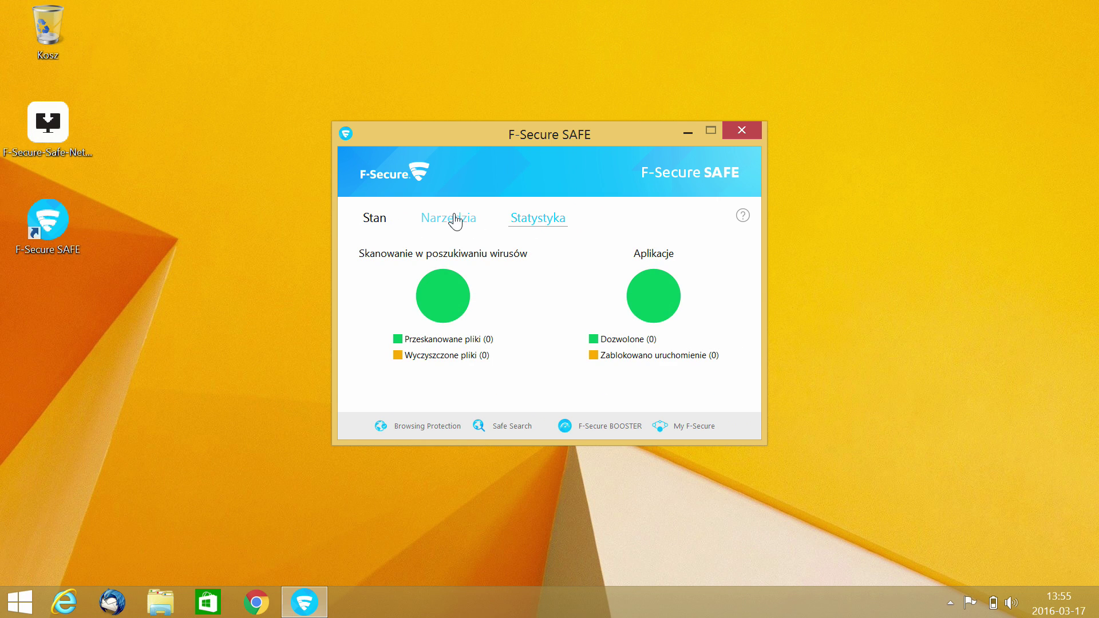
{"action": "left_click", "coordinate": [453, 221]}
{"action": "left_click", "coordinate": [384, 224]}
{"action": "left_click", "coordinate": [455, 221]}
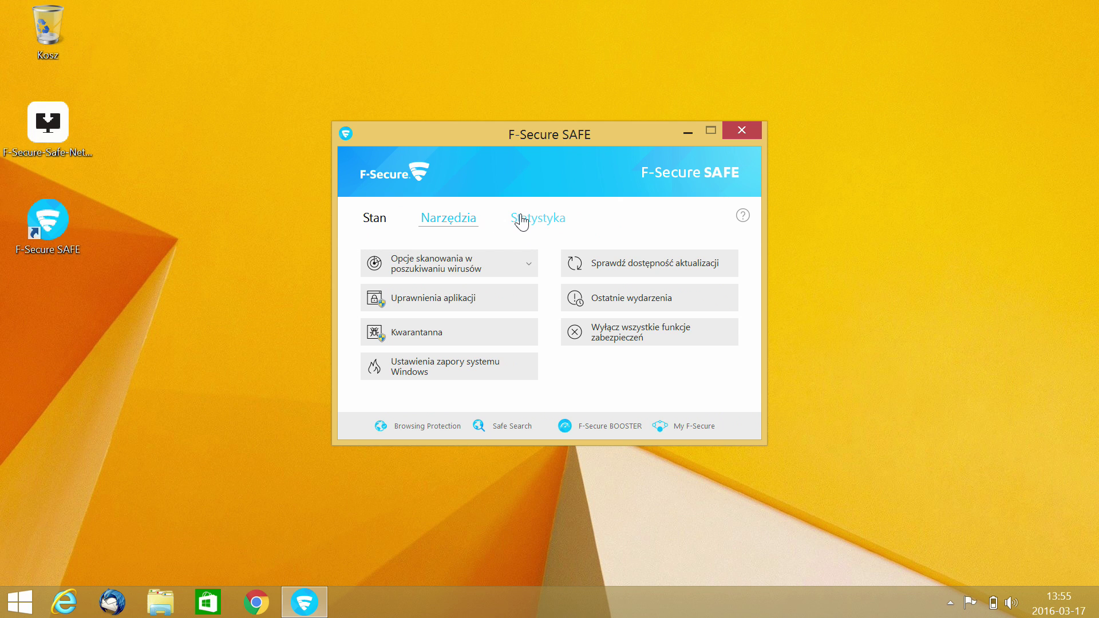
Open Task Manager and examine the processor and memory usage of the running F-Secure processes.
{"action": "key", "text": "ctrl+alt+Delete"}
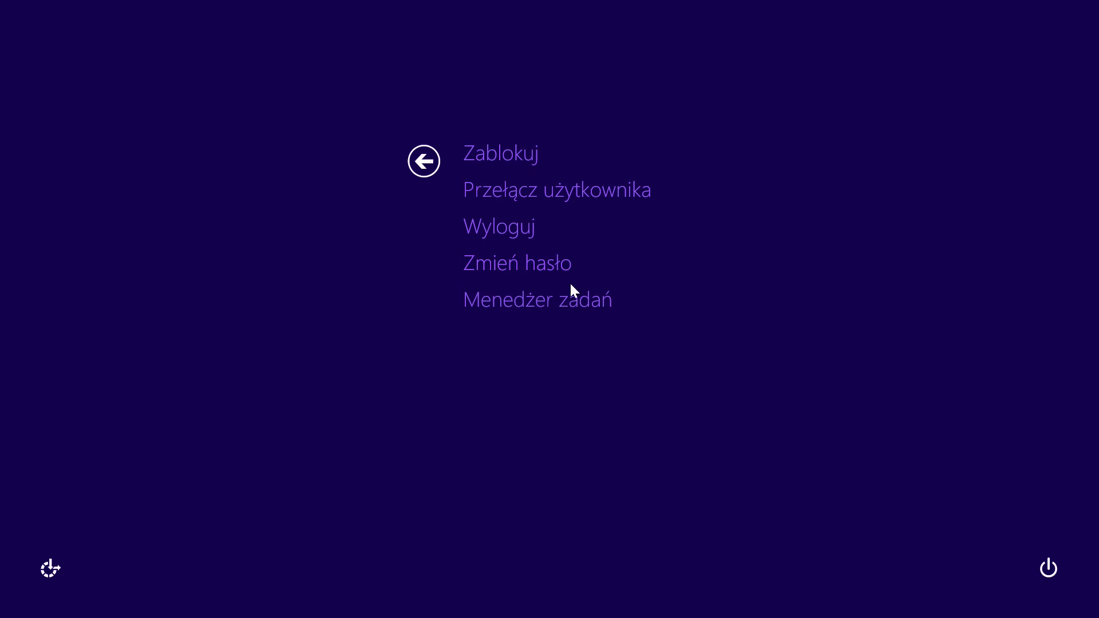
{"action": "key", "text": "Escape"}
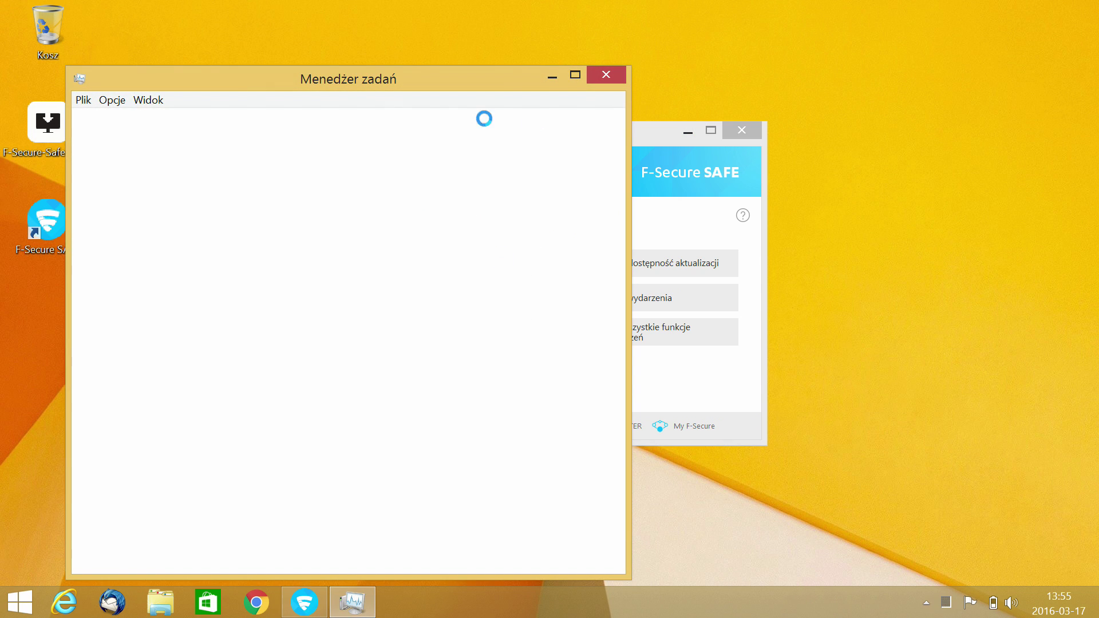
{"action": "left_click_drag", "start_coordinate": [473, 86], "coordinate": [533, 44]}
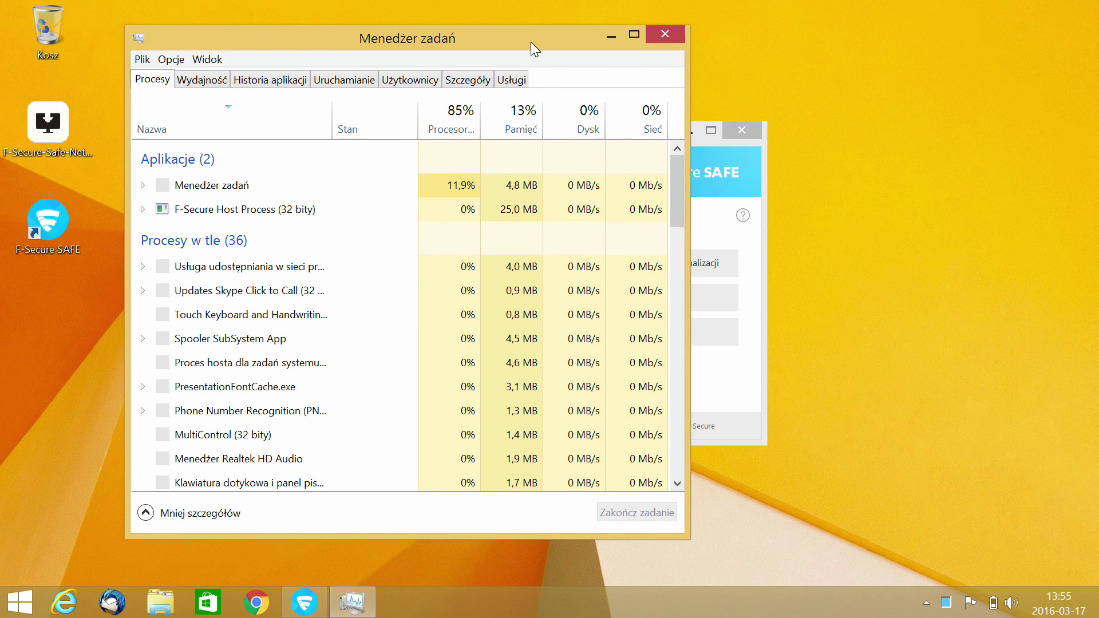
{"action": "left_click", "coordinate": [507, 216]}
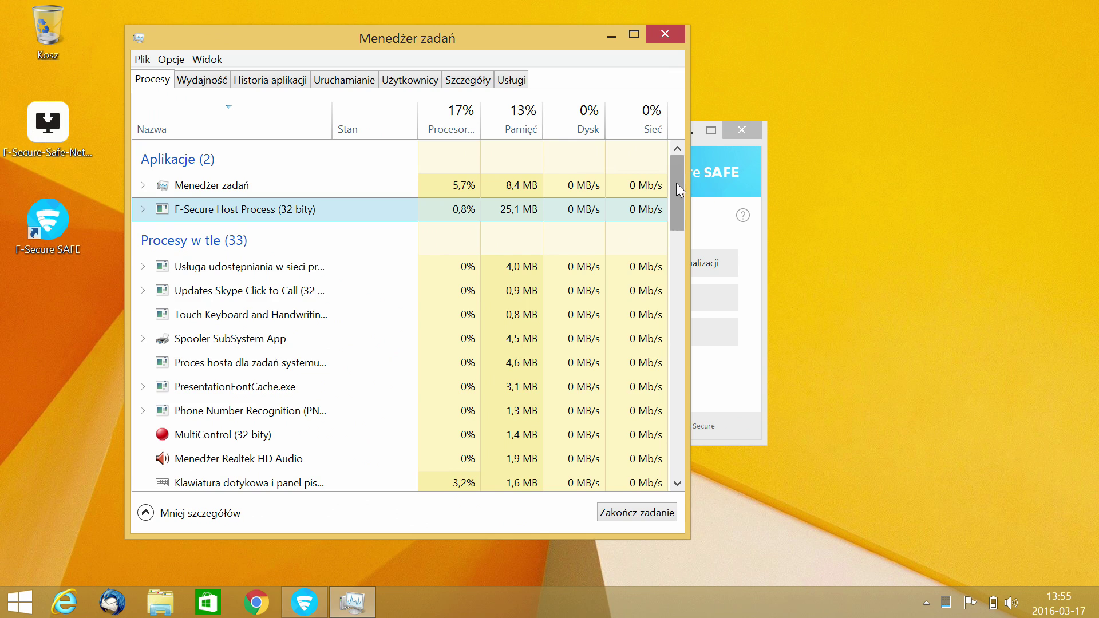
{"action": "left_click_drag", "start_coordinate": [675, 184], "coordinate": [660, 305]}
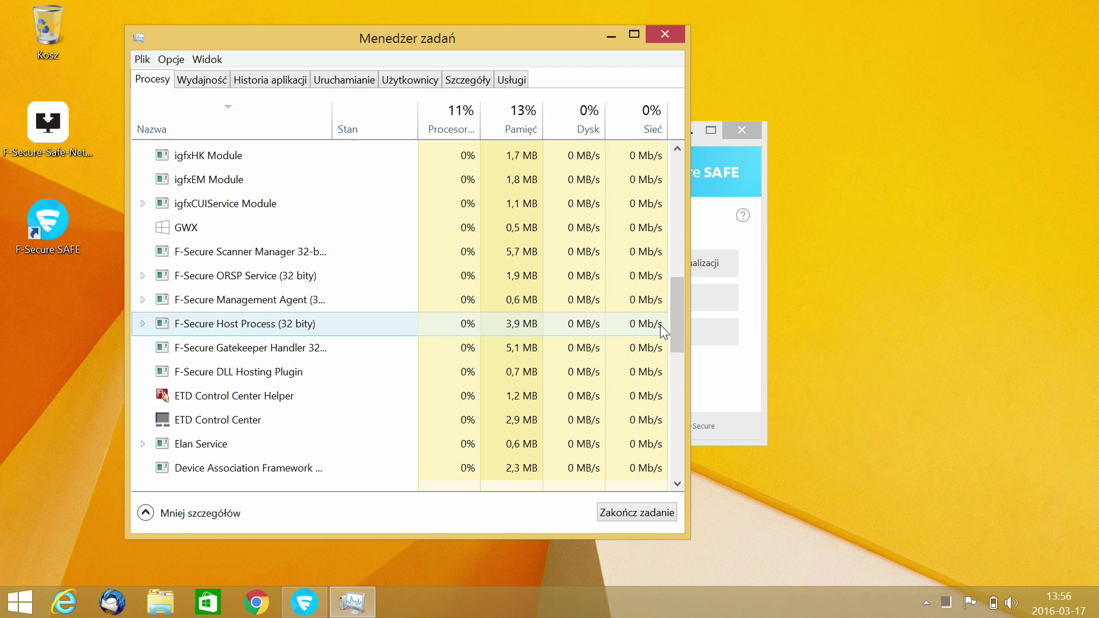
{"action": "left_click_drag", "start_coordinate": [678, 329], "coordinate": [690, 383]}
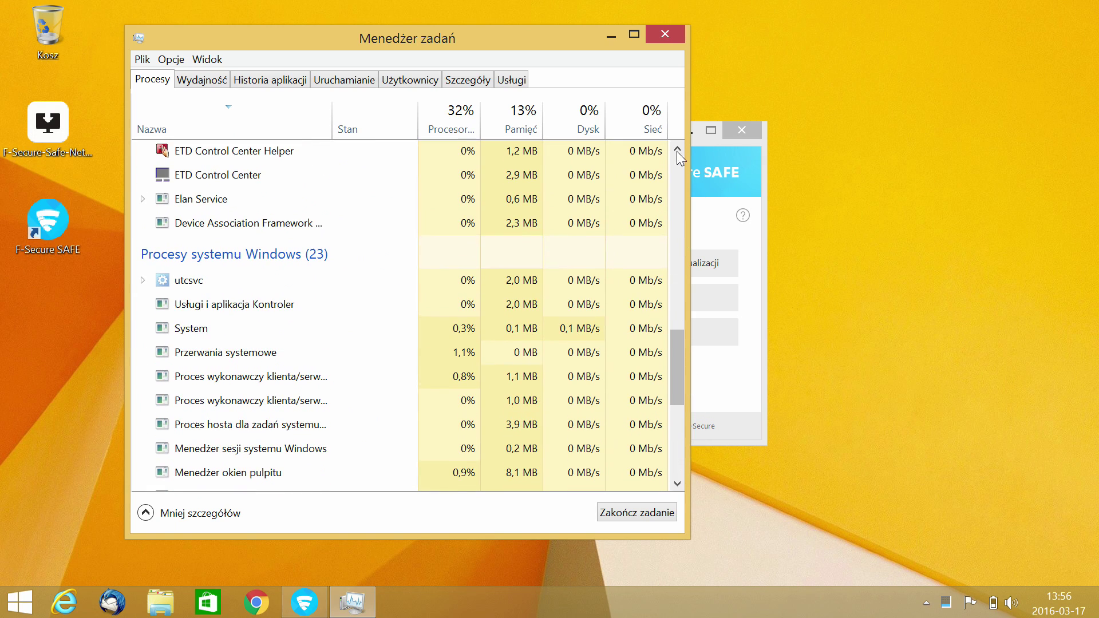
{"action": "scroll", "coordinate": [496, 255], "scroll_direction": "up", "scroll_amount": 2}
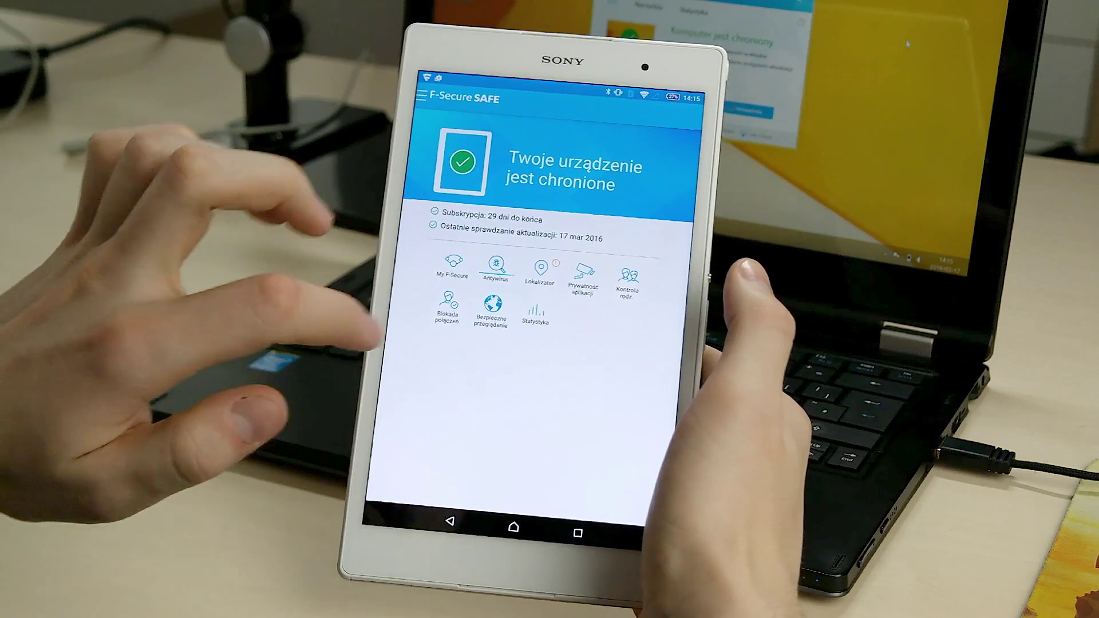
{"action": "left_click", "coordinate": [585, 280]}
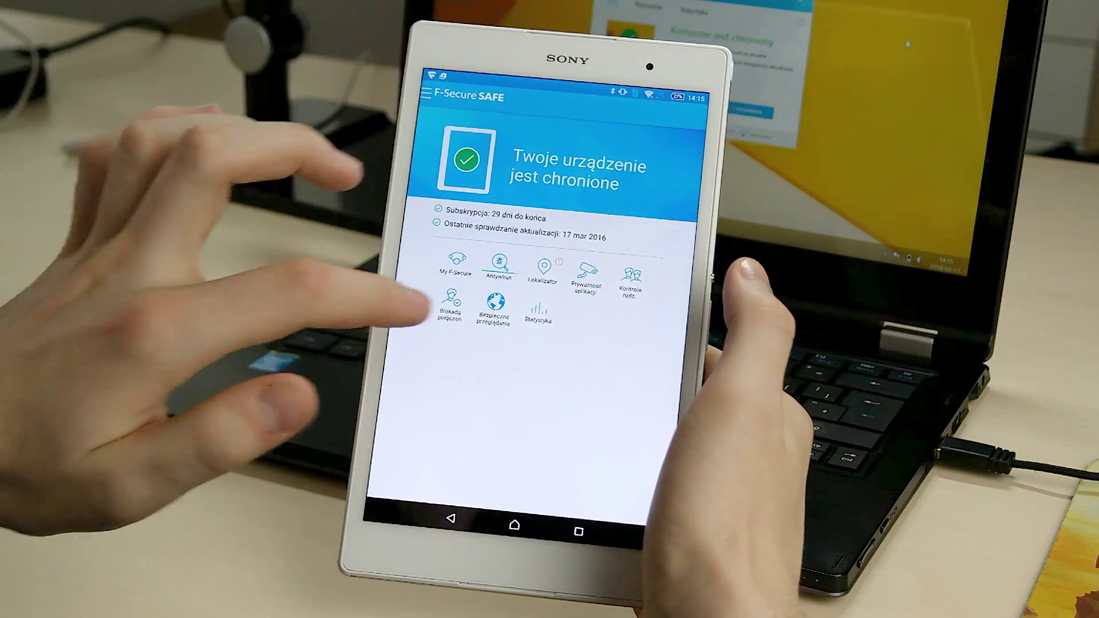
{"action": "left_click", "coordinate": [624, 275]}
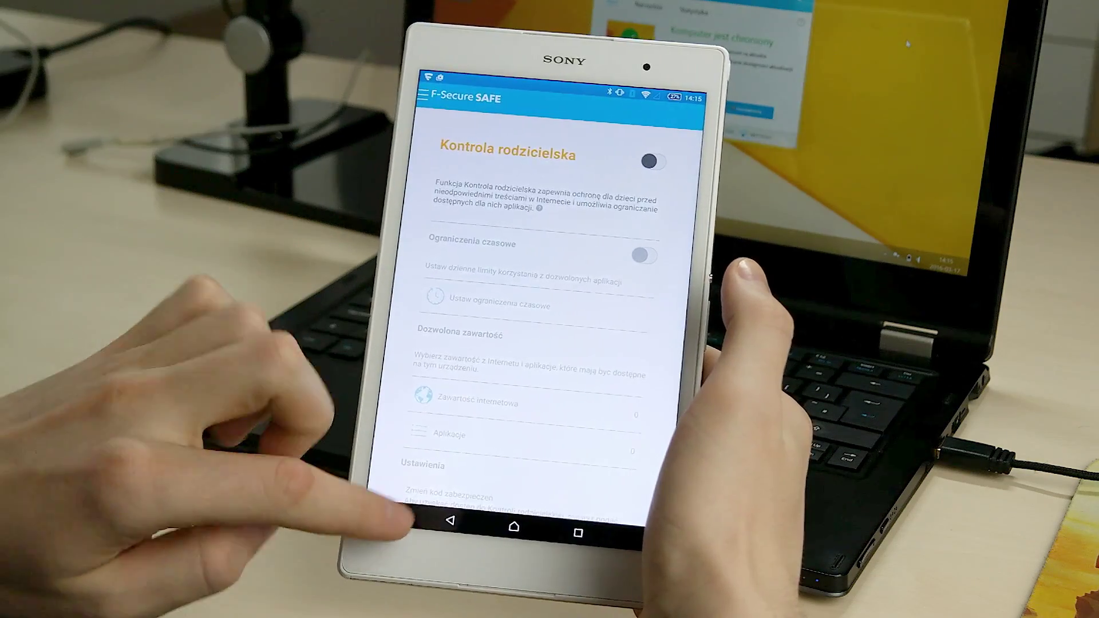
{"action": "left_click", "coordinate": [451, 521]}
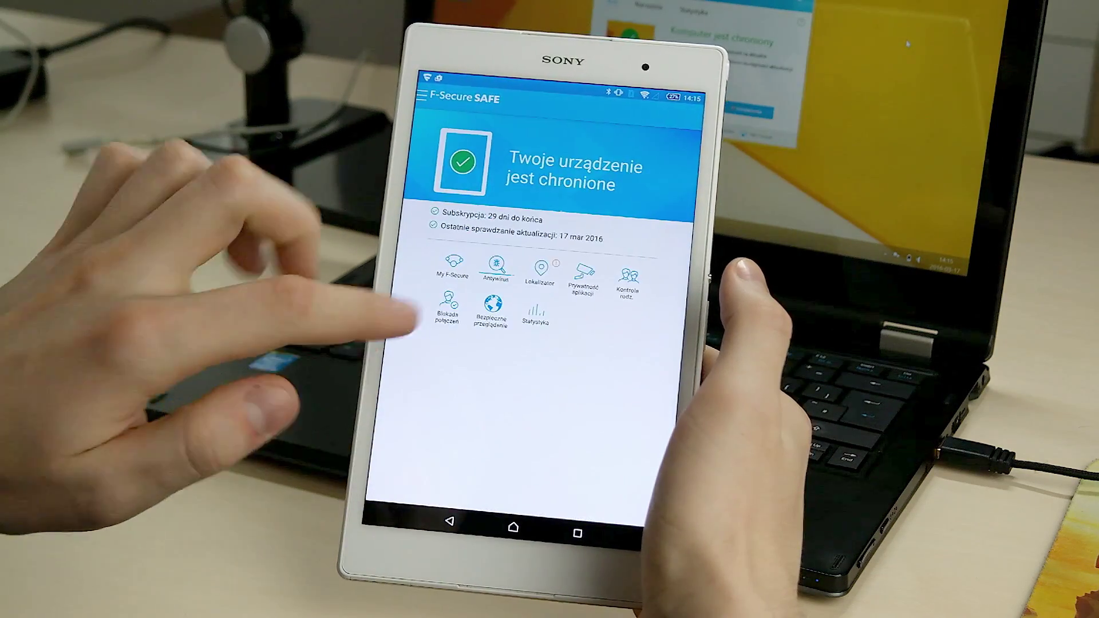